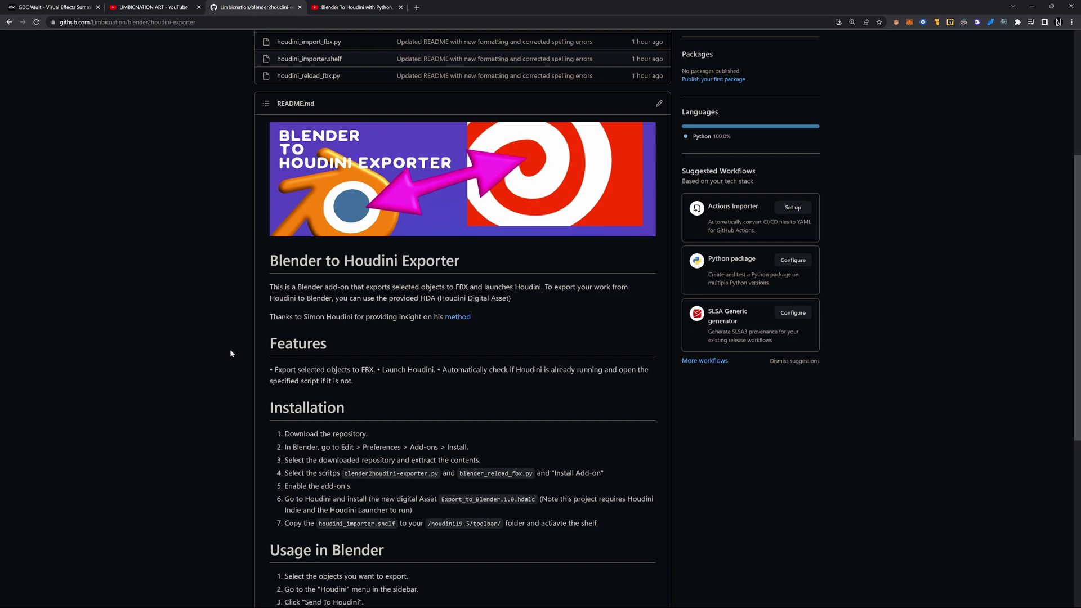
pyautogui.scroll(3, 356, 261)
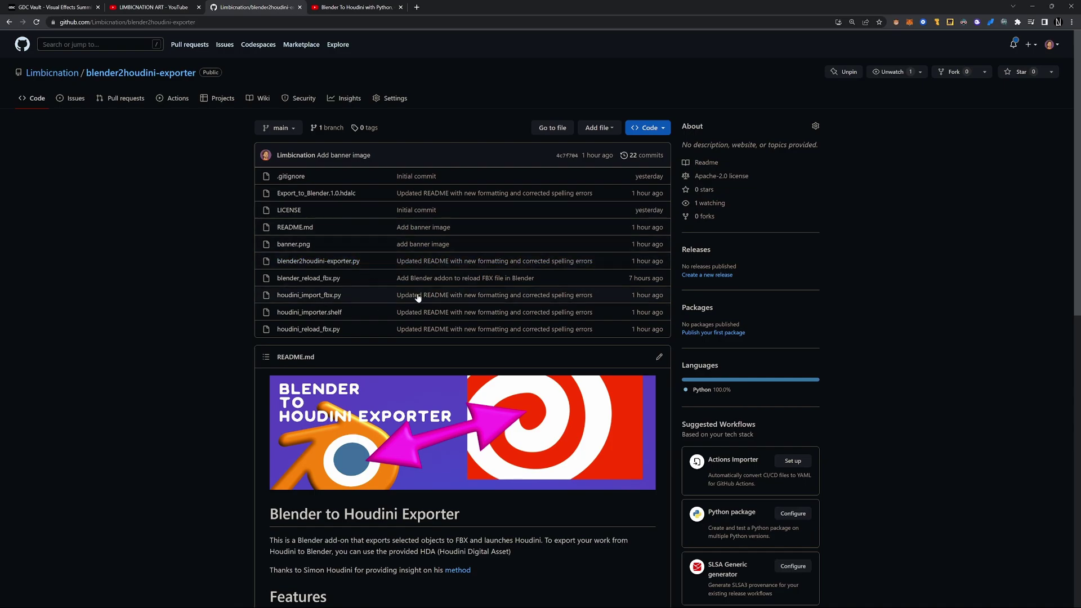
pyautogui.scroll(-2, 438, 250)
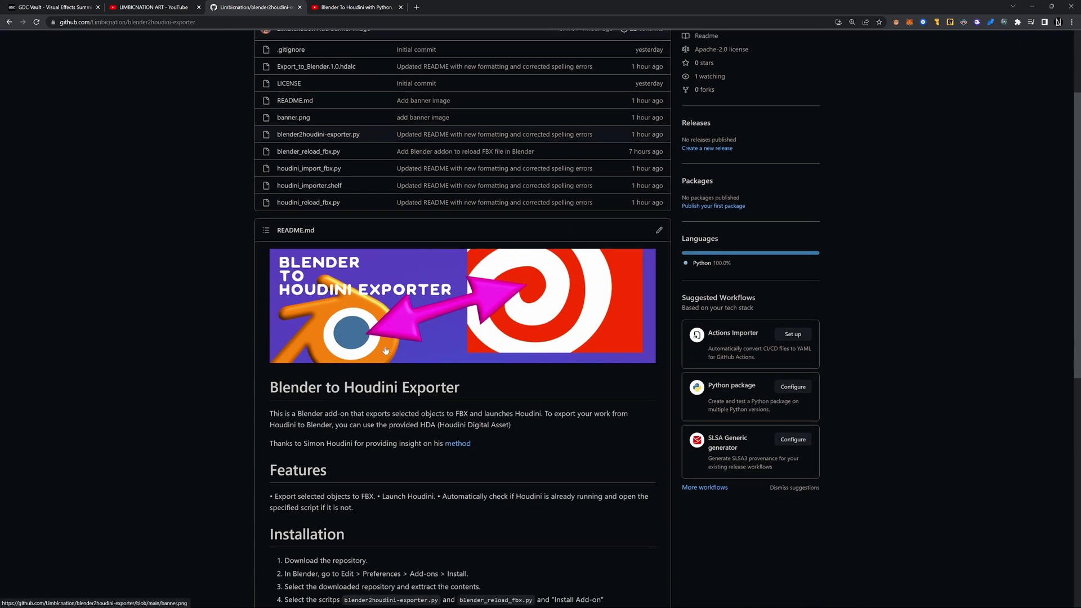
pyautogui.moveTo(364, 514)
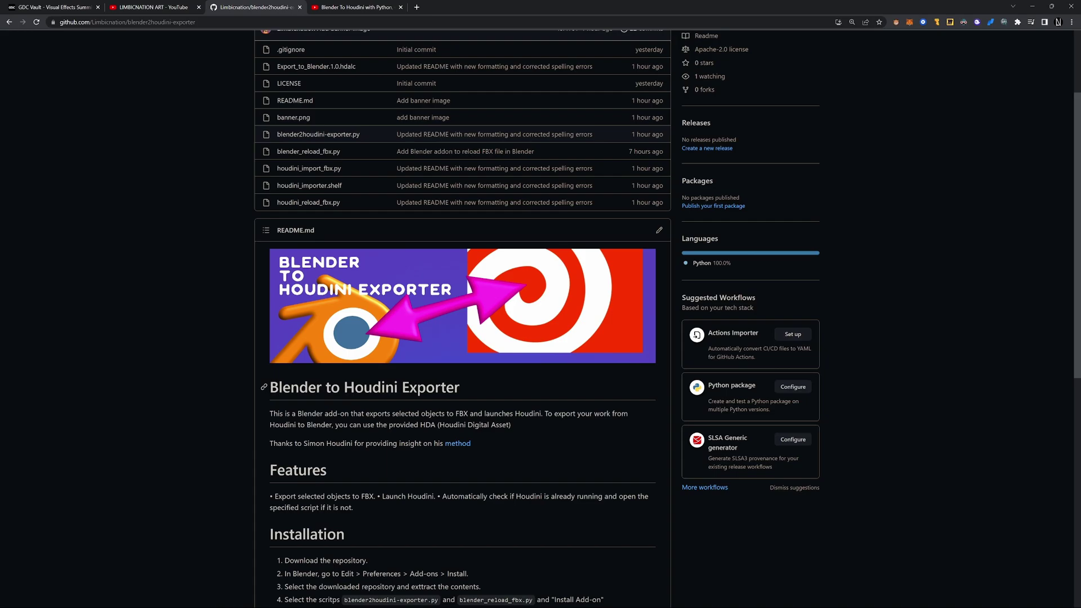
# Step: Return to the blender2houdini-exporter repository and copy its HTTPS clone address from the Code menu
pyautogui.click(359, 8)
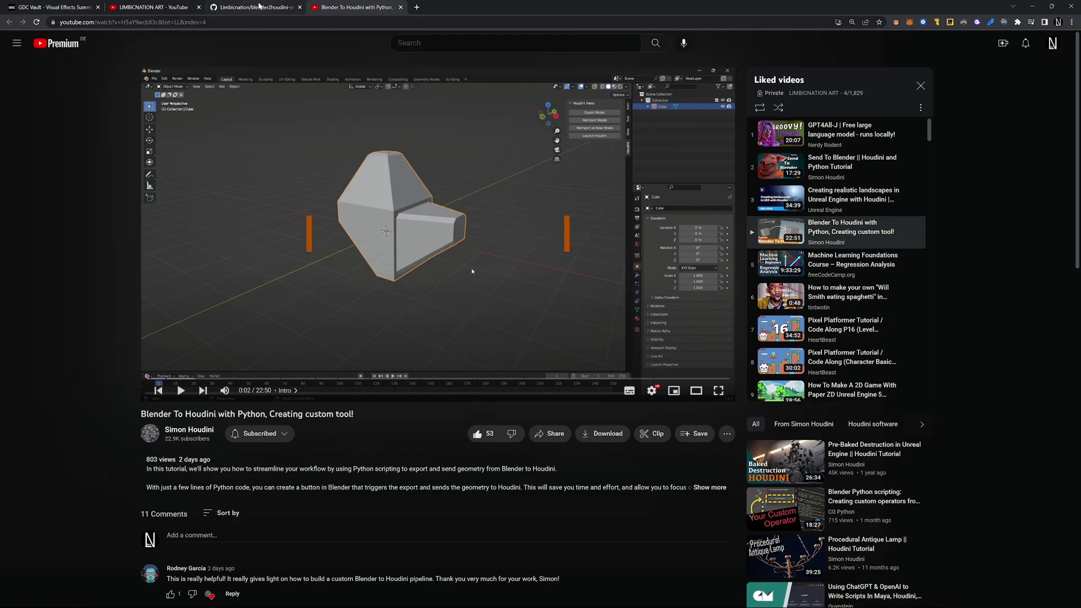
pyautogui.click(254, 7)
pyautogui.scroll(-2, 401, 149)
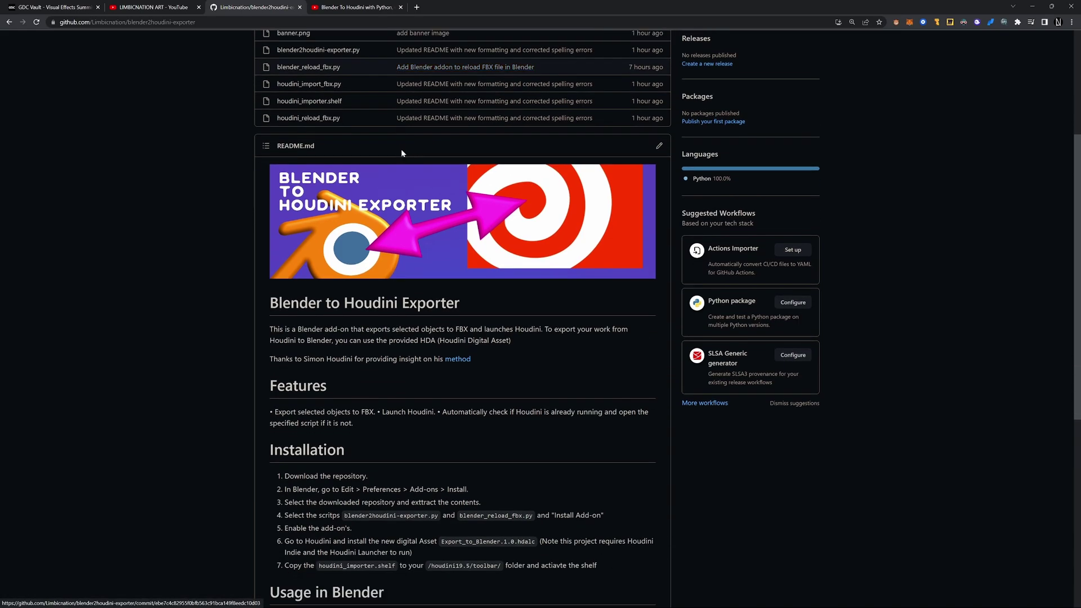
pyautogui.scroll(-1, 401, 148)
pyautogui.scroll(-1, 401, 149)
pyautogui.scroll(-1, 401, 150)
pyautogui.scroll(3, 399, 169)
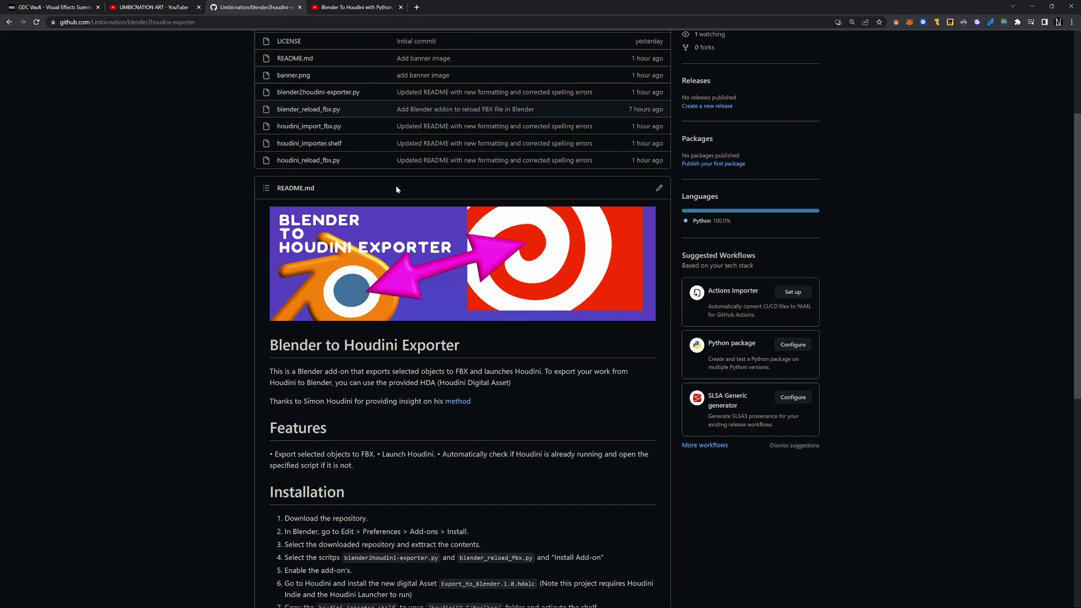
pyautogui.scroll(-1, 396, 189)
pyautogui.scroll(-1, 394, 193)
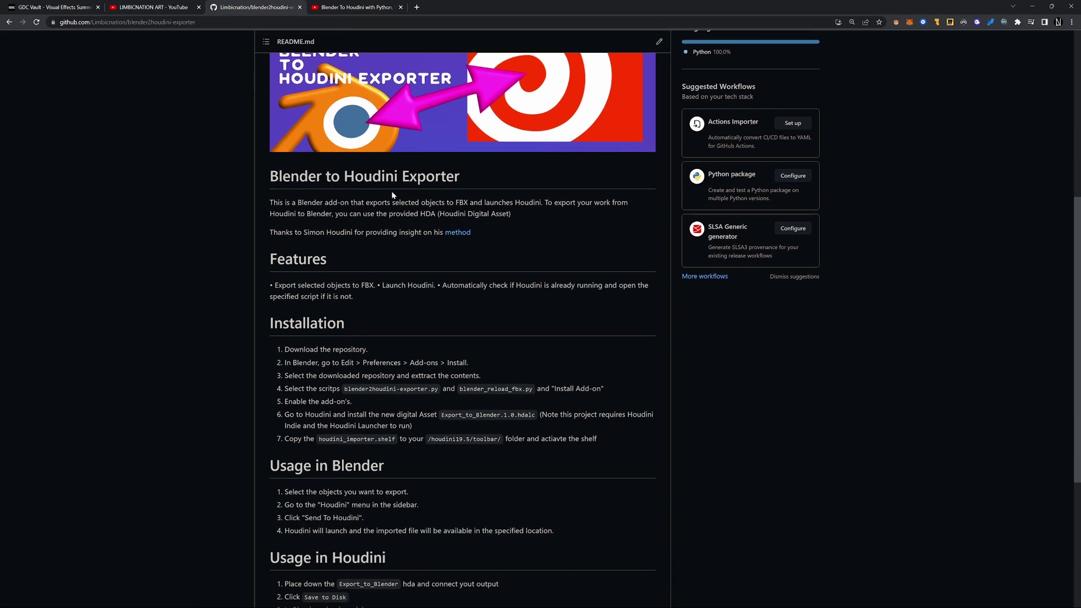
pyautogui.scroll(1, 392, 191)
pyautogui.scroll(3, 391, 193)
pyautogui.scroll(1, 391, 196)
pyautogui.click(648, 128)
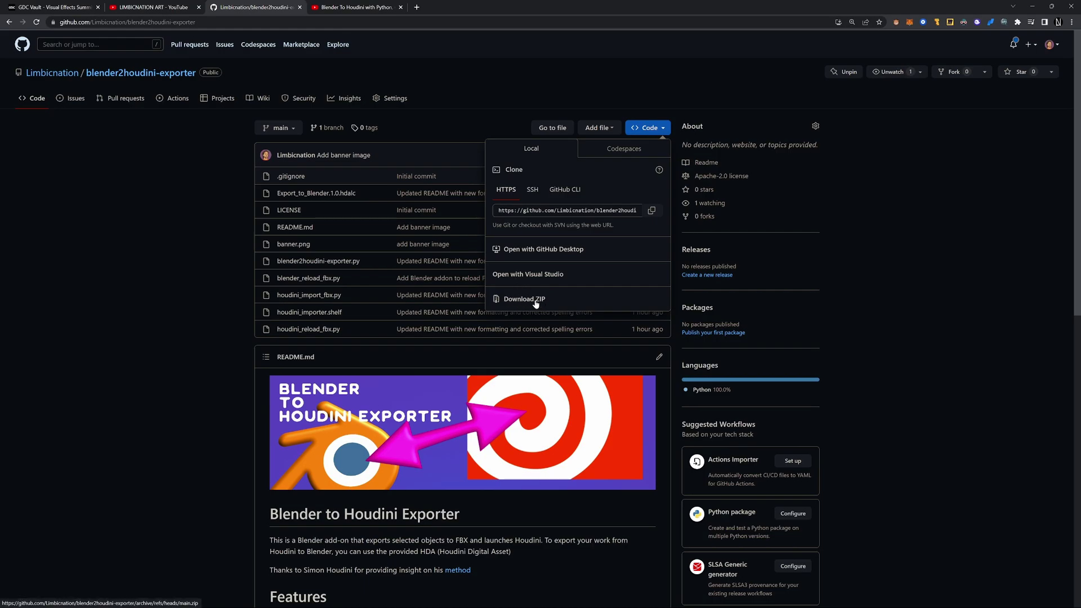
pyautogui.click(651, 210)
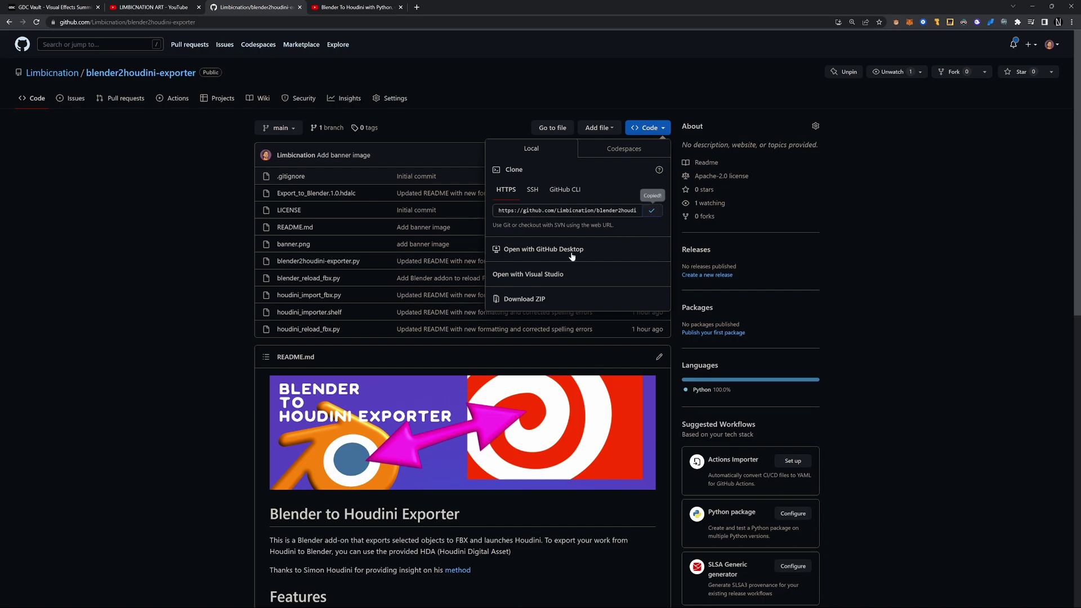
pyautogui.click(221, 249)
pyautogui.hotkey('alt', 'Tab')
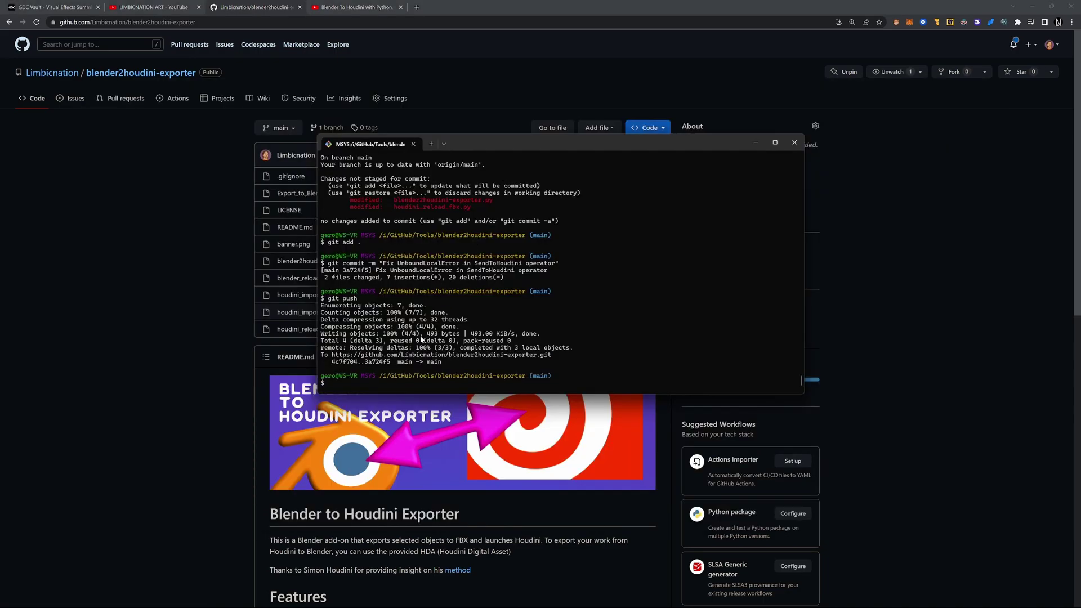
pyautogui.write('git clone')
pyautogui.hotkey('ctrl', 'v')
pyautogui.hotkey('ctrl', 'c')
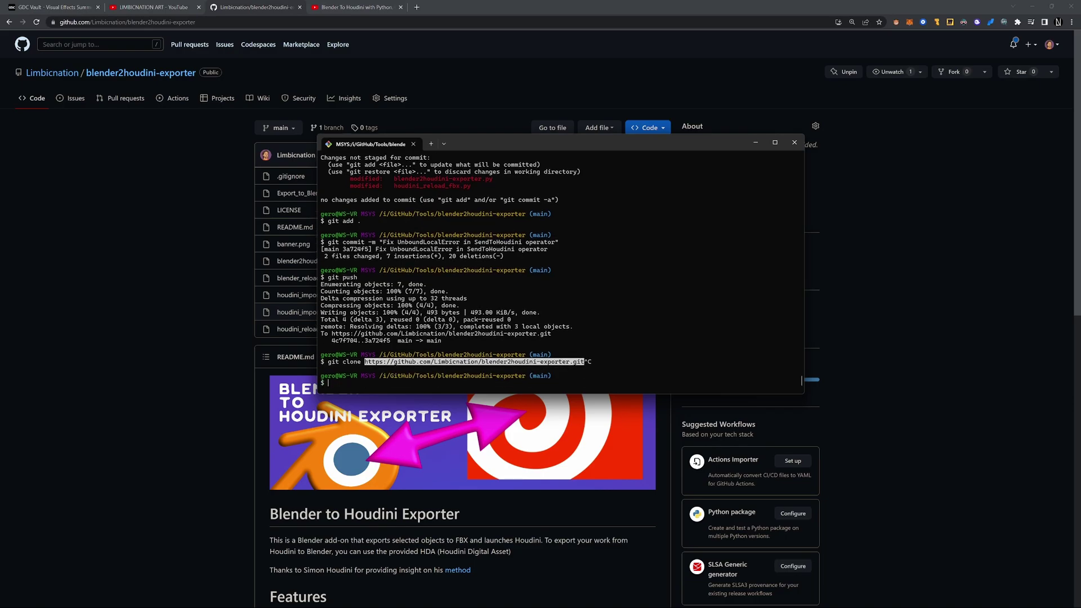
pyautogui.click(128, 455)
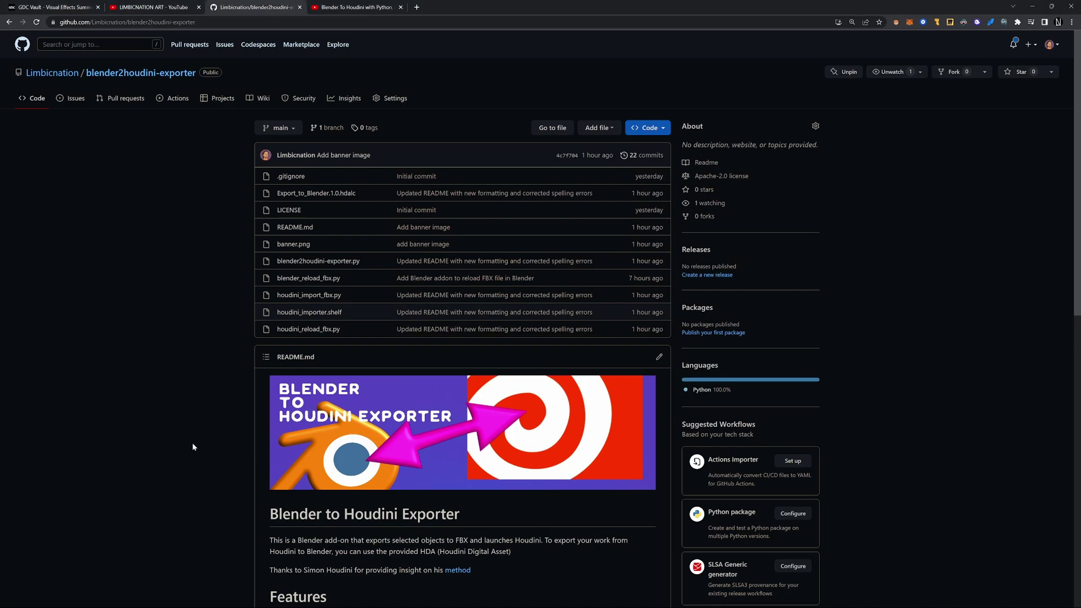
pyautogui.hotkey('alt', 'Tab')
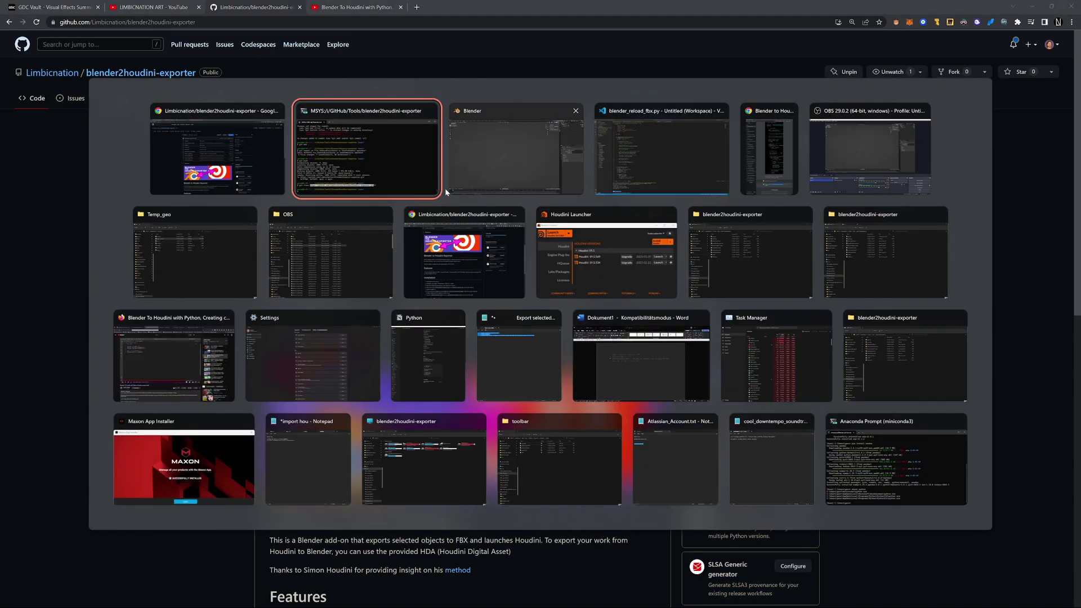
pyautogui.click(487, 162)
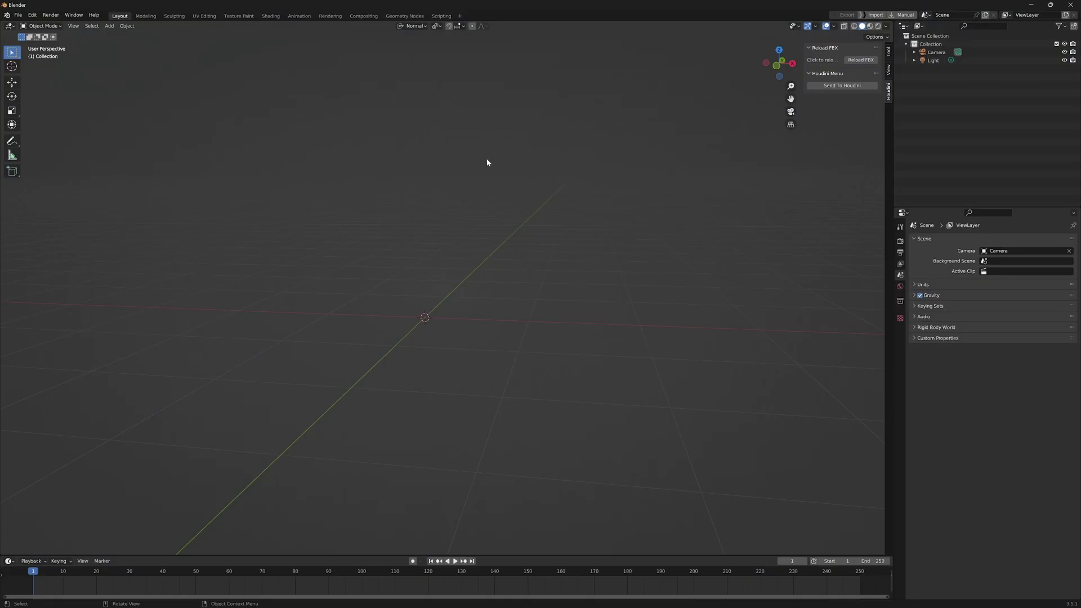
pyautogui.click(33, 15)
pyautogui.click(51, 124)
pyautogui.moveTo(145, 15); pyautogui.dragTo(247, 84)
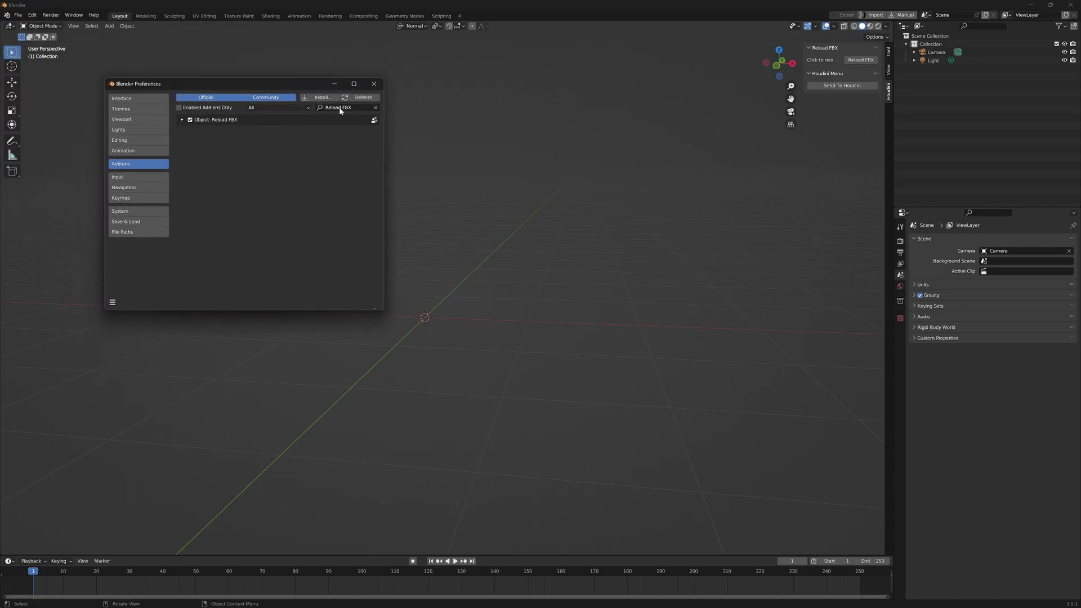
pyautogui.click(375, 108)
pyautogui.click(320, 97)
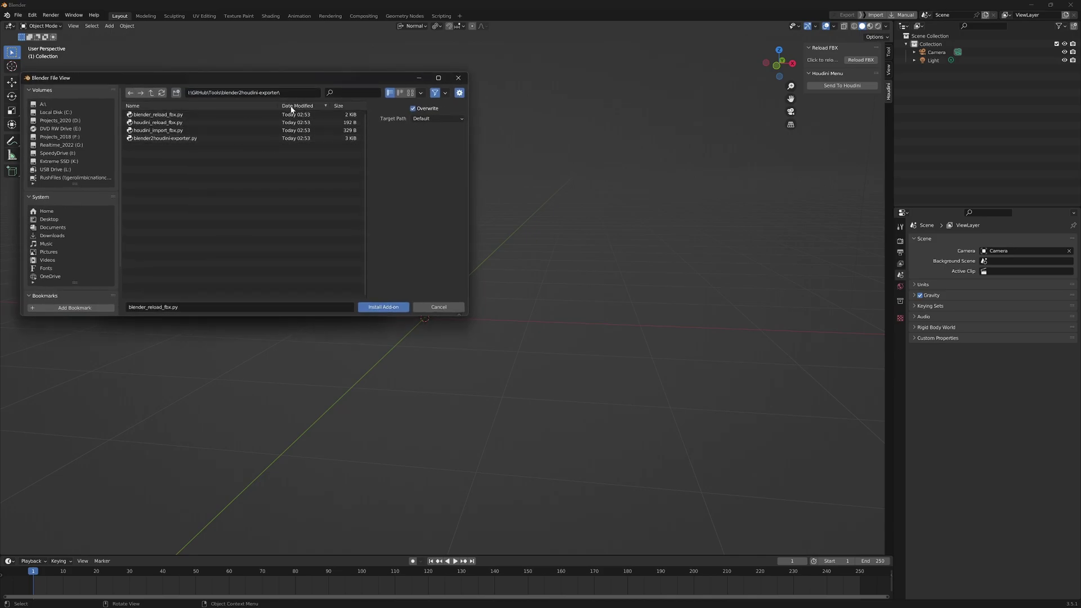
pyautogui.click(292, 106)
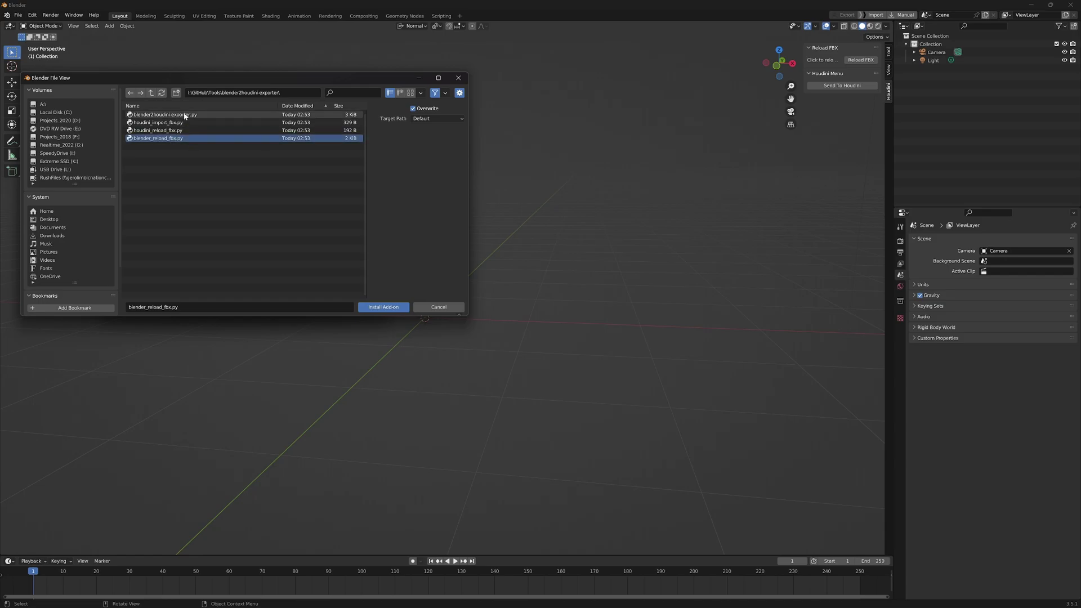
pyautogui.click(186, 114)
pyautogui.click(439, 306)
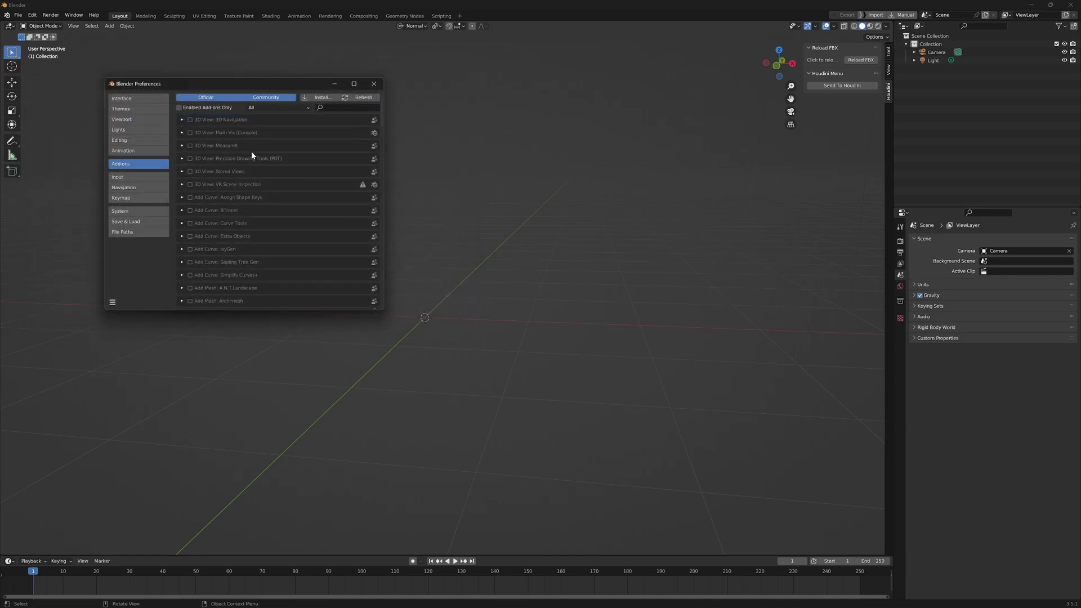
pyautogui.click(333, 108)
pyautogui.write('beld')
pyautogui.press('BackSpace')
pyautogui.press('BackSpace')
pyautogui.press('BackSpace')
pyautogui.write('len')
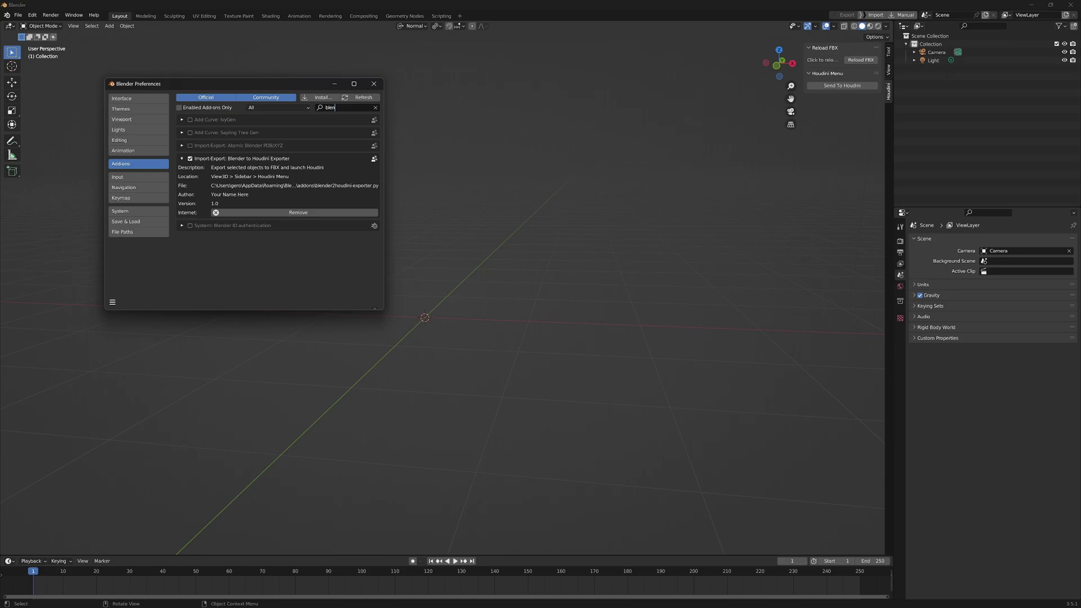
pyautogui.hotkey('ctrl', 'a')
pyautogui.write('reload')
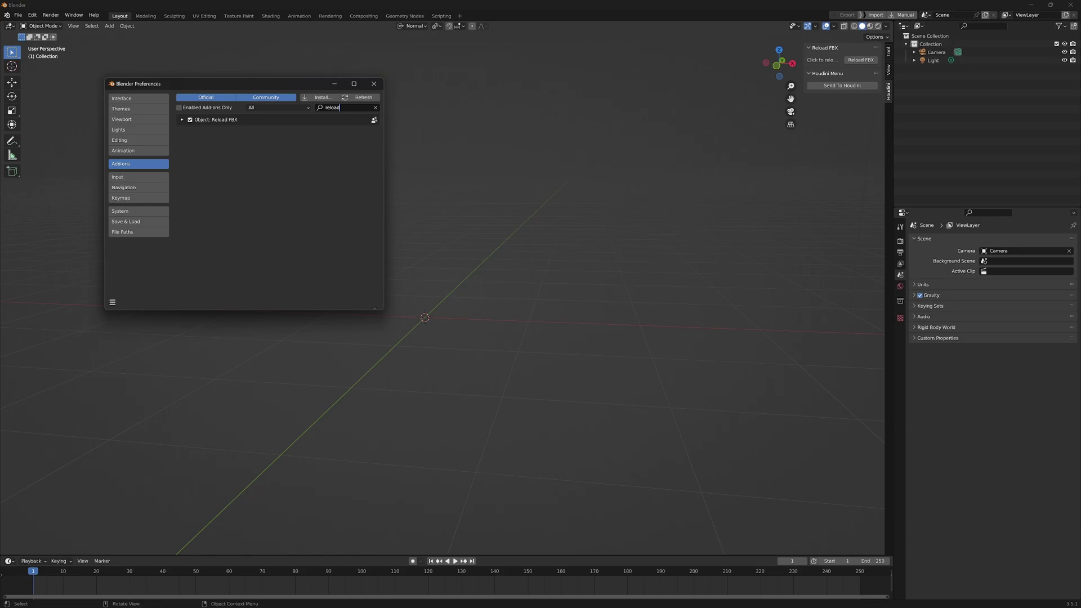
pyautogui.click(183, 120)
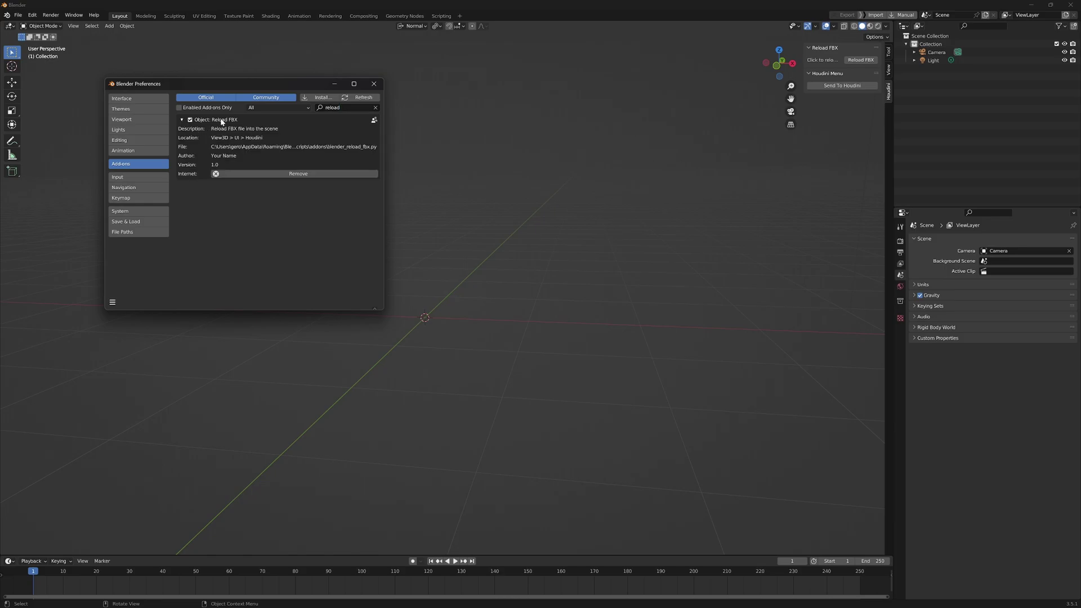
pyautogui.click(374, 84)
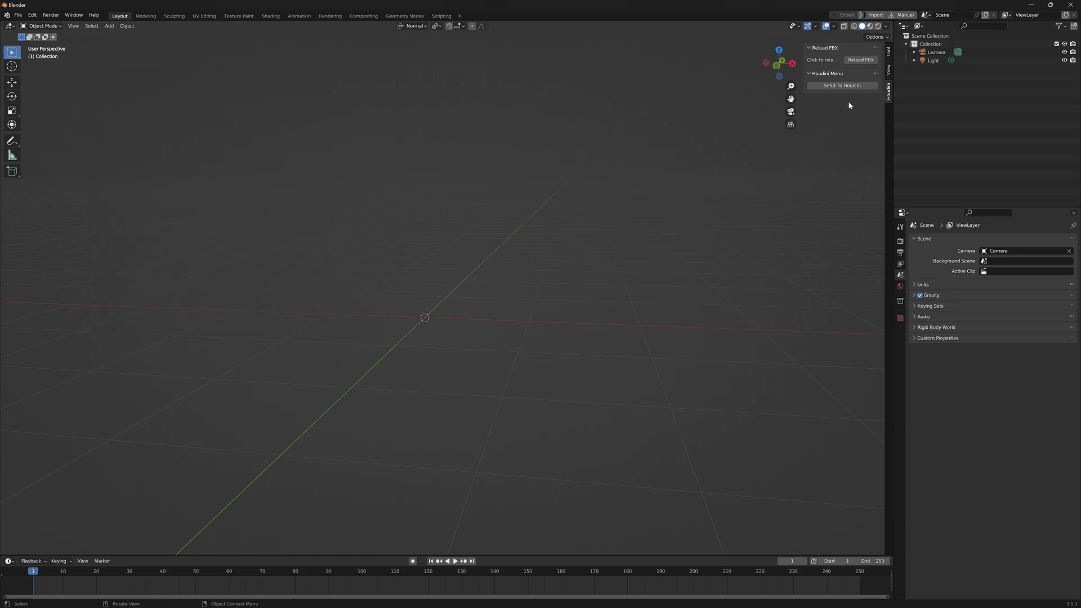
pyautogui.click(888, 69)
pyautogui.click(889, 90)
# Step: Add a Suzanne monkey mesh and, in Edit Mode, select four faces on top of its forehead
pyautogui.hotkey('shift', 'a')
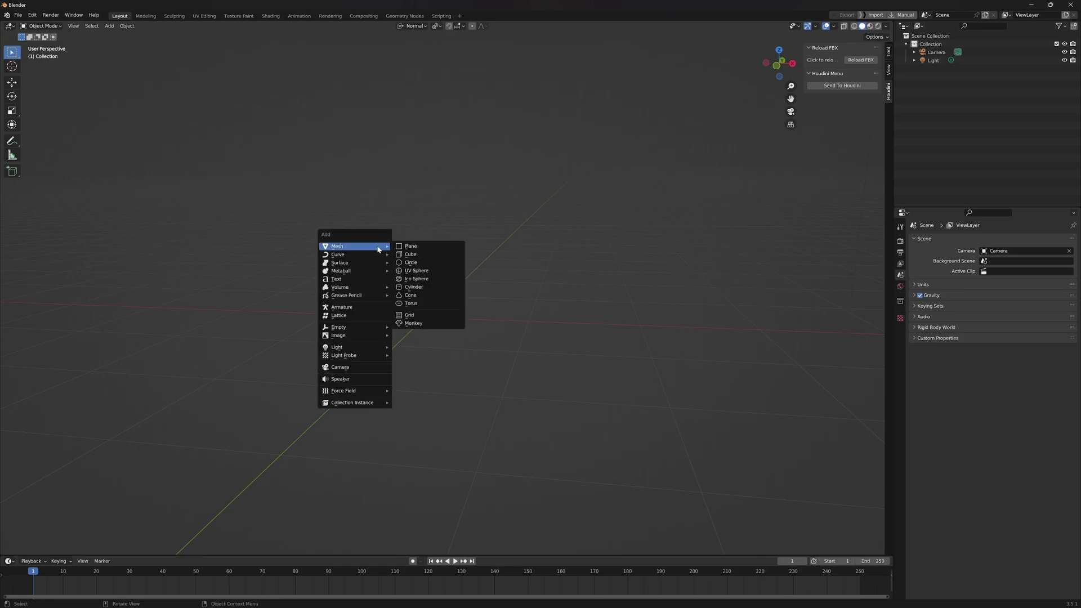
pyautogui.click(404, 322)
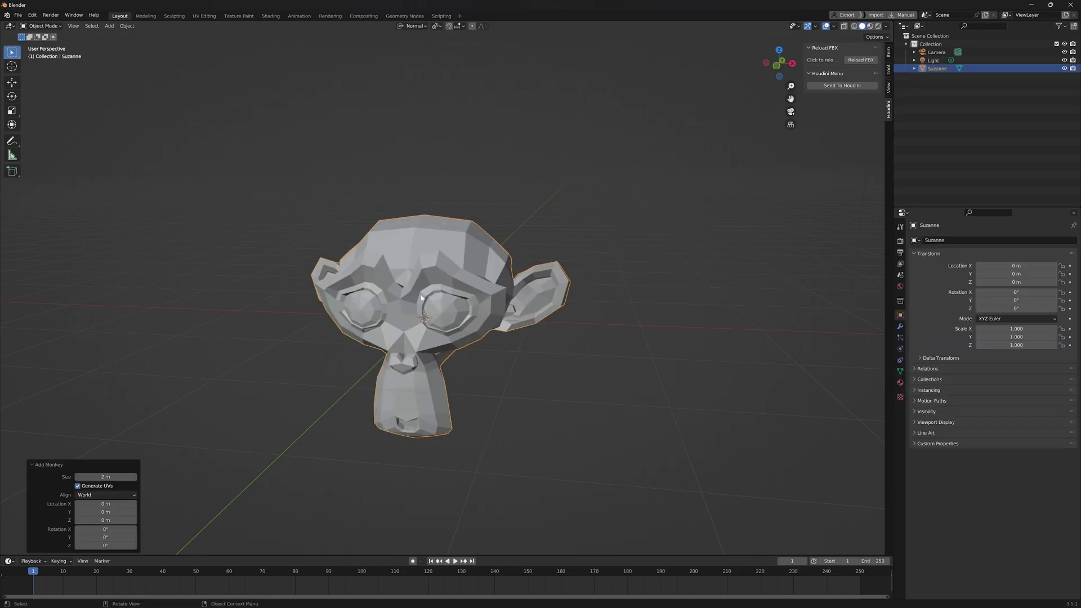
pyautogui.moveTo(382, 227); pyautogui.dragTo(463, 208, button='middle')
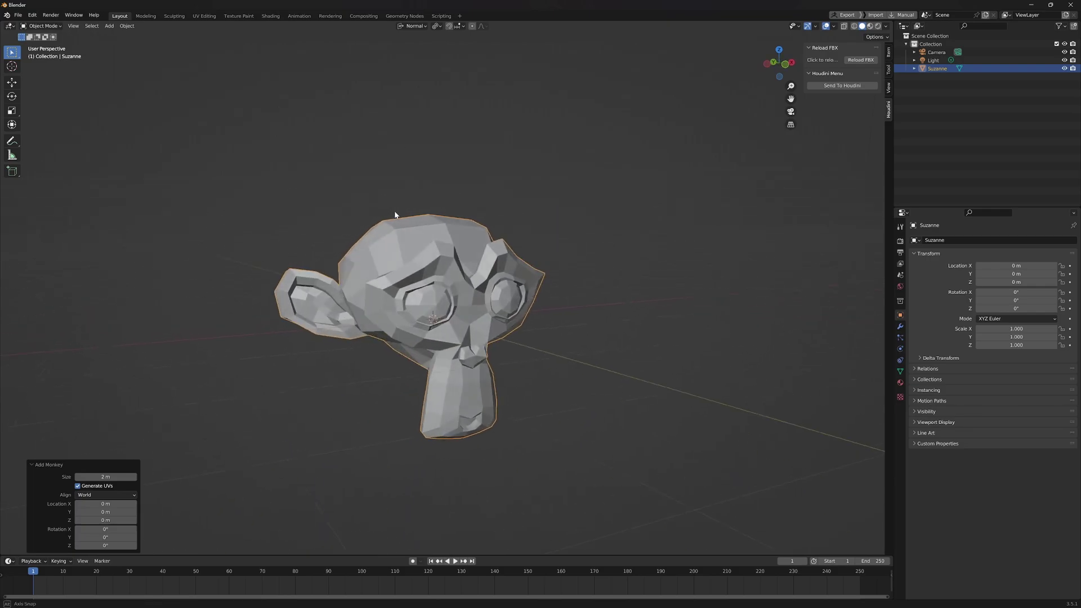
pyautogui.scroll(3, 490, 199)
pyautogui.scroll(2, 511, 193)
pyautogui.scroll(-3, 511, 193)
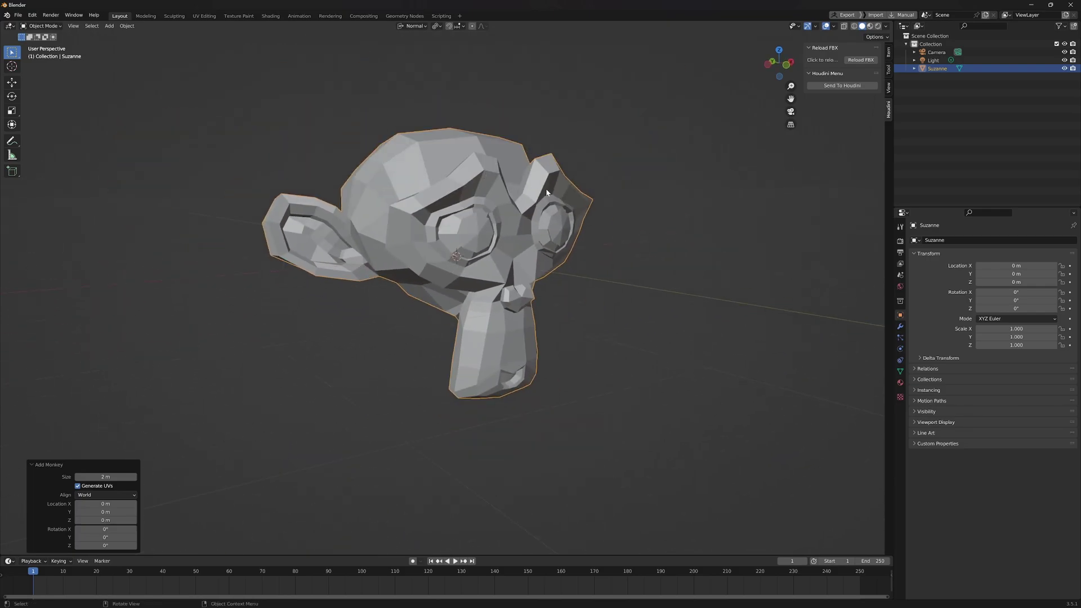
pyautogui.press('Tab')
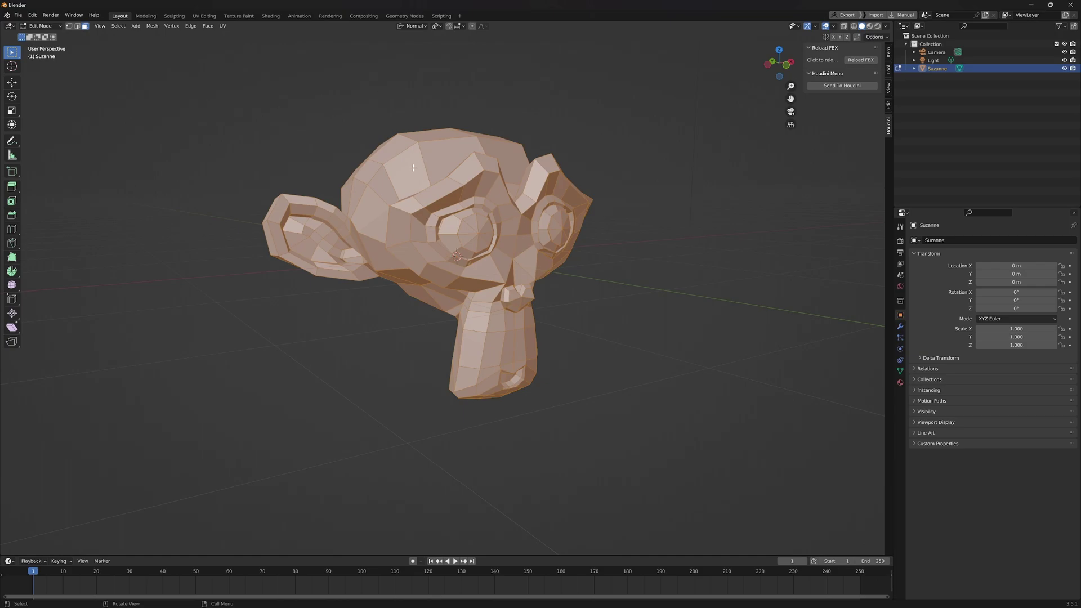
pyautogui.click(422, 173)
pyautogui.moveTo(463, 158)
pyautogui.mouseDown(button='middle')
pyautogui.moveTo(460, 199)
pyautogui.moveTo(476, 203)
pyautogui.mouseUp(button='middle')
pyautogui.keyDown('shift'); pyautogui.click(473, 198); pyautogui.keyUp('shift')
pyautogui.keyDown('shift'); pyautogui.click(457, 160); pyautogui.keyUp('shift')
pyautogui.keyDown('shift'); pyautogui.click(415, 157); pyautogui.keyUp('shift')
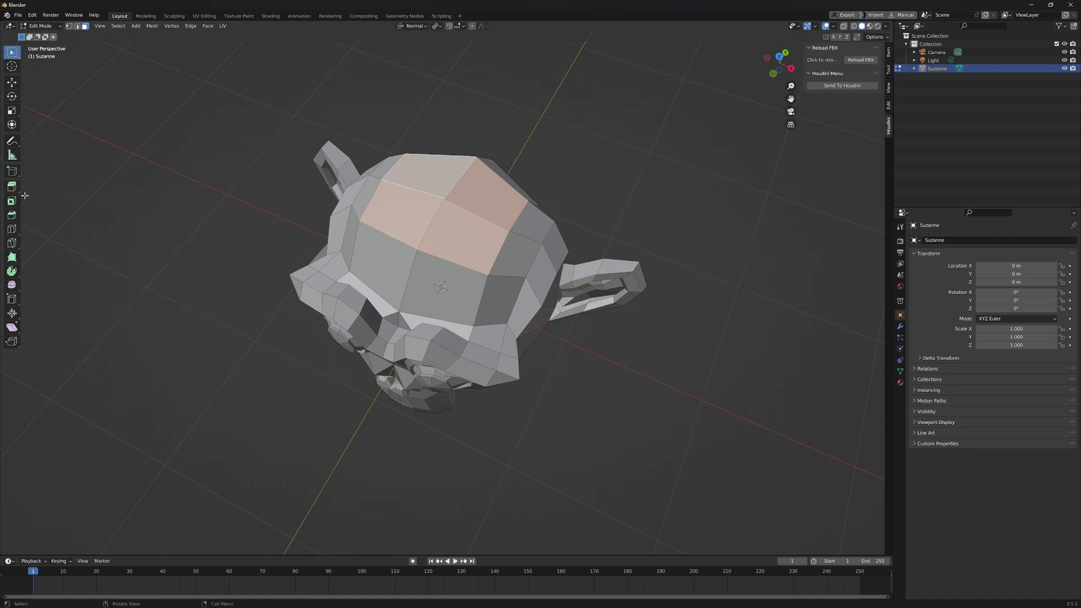
pyautogui.moveTo(12, 188); pyautogui.dragTo(38, 215)
# Step: Inset the four faces, extrude them upward and shrink the extruded tops
pyautogui.press('i')
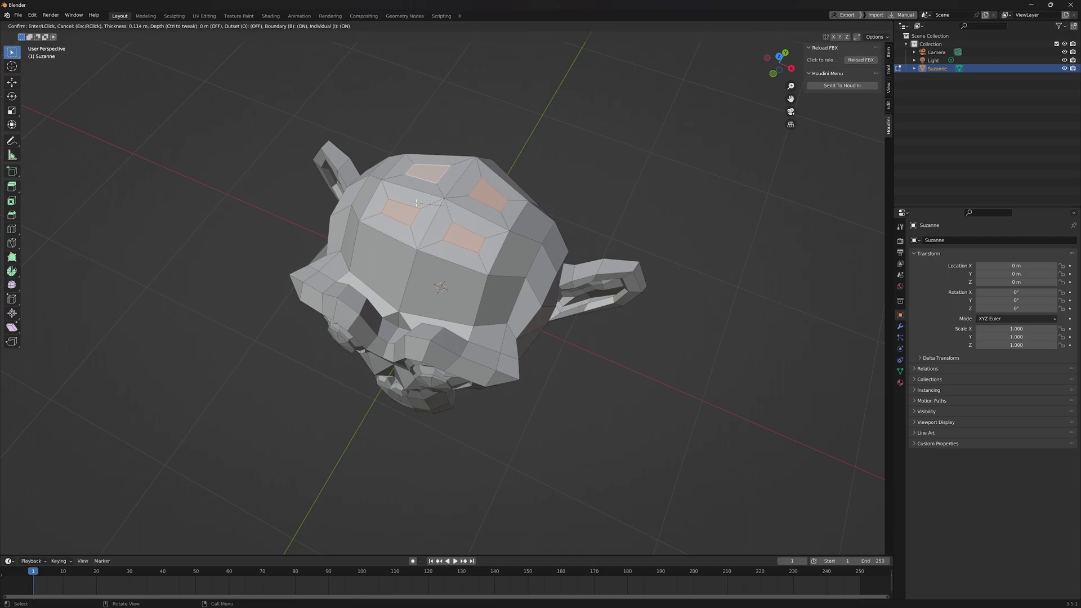
pyautogui.click(547, 192)
pyautogui.moveTo(547, 192)
pyautogui.mouseDown(button='middle')
pyautogui.moveTo(564, 193)
pyautogui.moveTo(541, 196)
pyautogui.mouseUp(button='middle')
pyautogui.press('e')
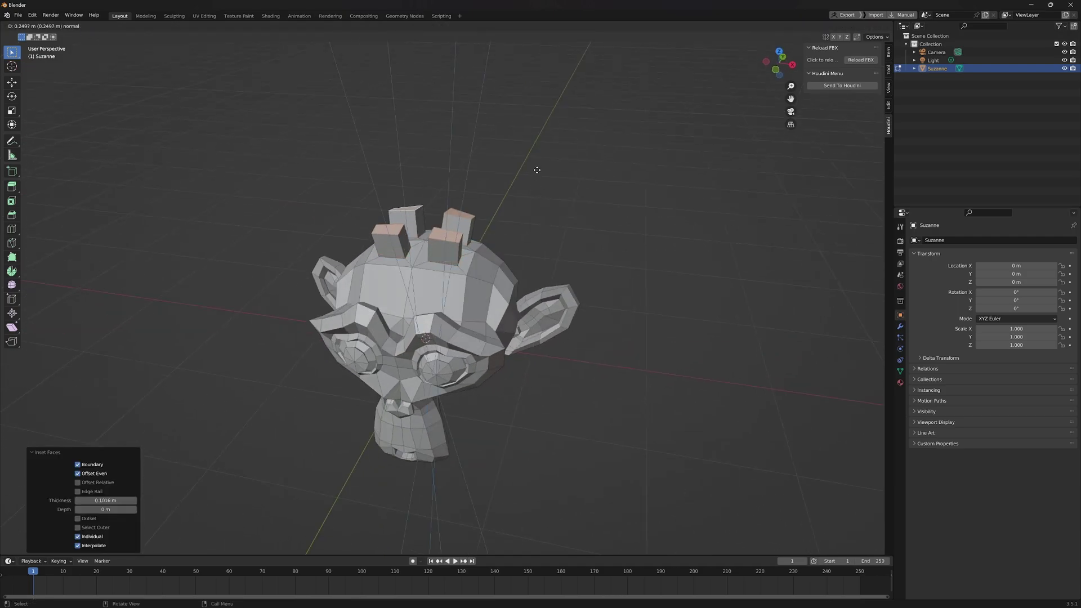
pyautogui.click(537, 150)
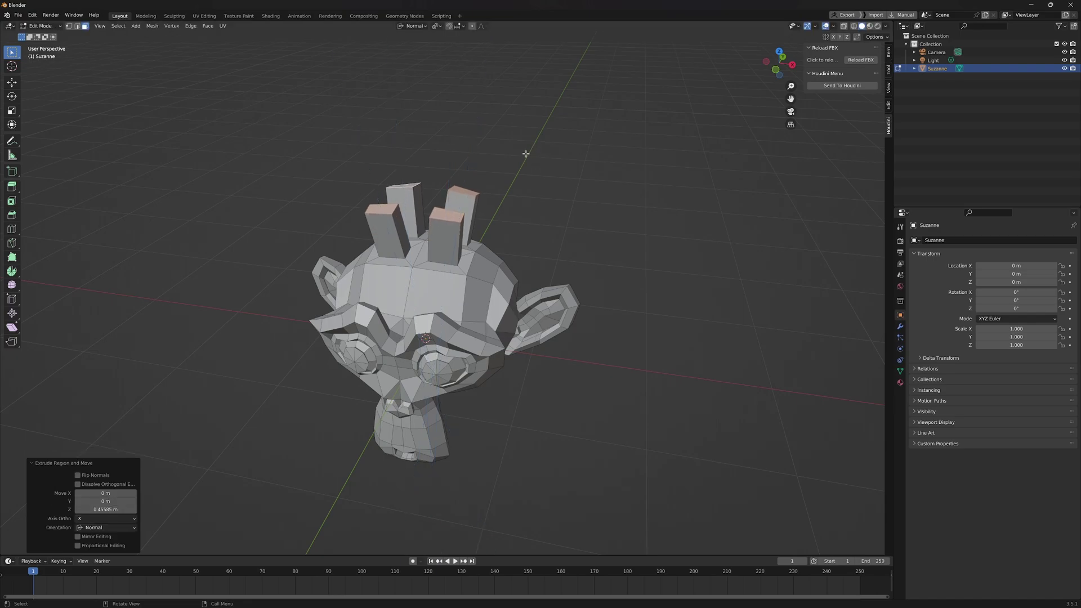
pyautogui.press('s')
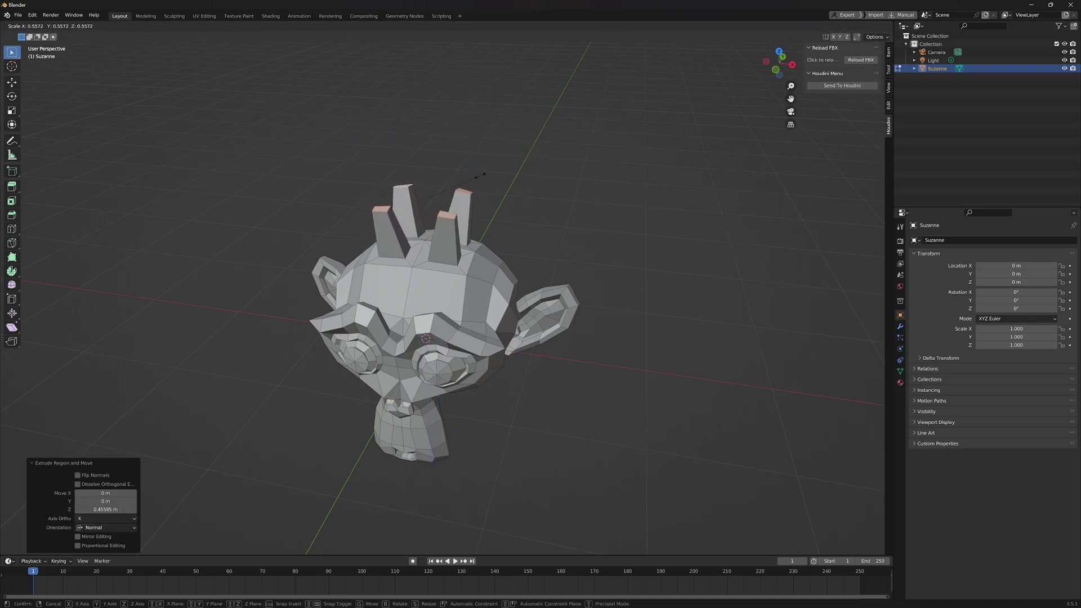
pyautogui.click(484, 176)
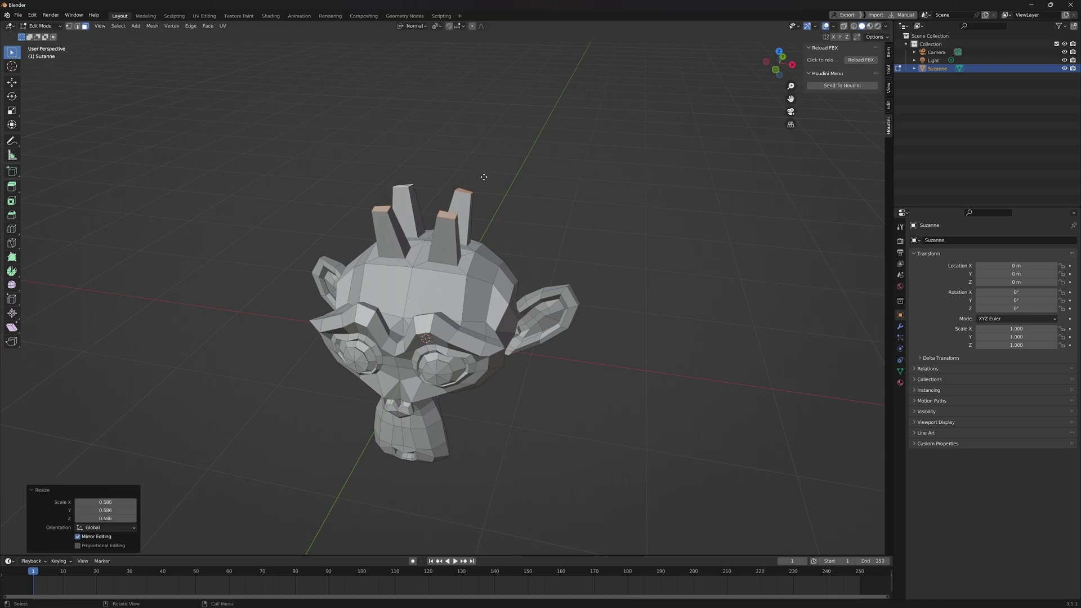
# Step: Extrude and shrink twice more so the spikes taper to tall points
pyautogui.press('e')
pyautogui.click(487, 128)
pyautogui.press('s')
pyautogui.click(459, 150)
pyautogui.press('e')
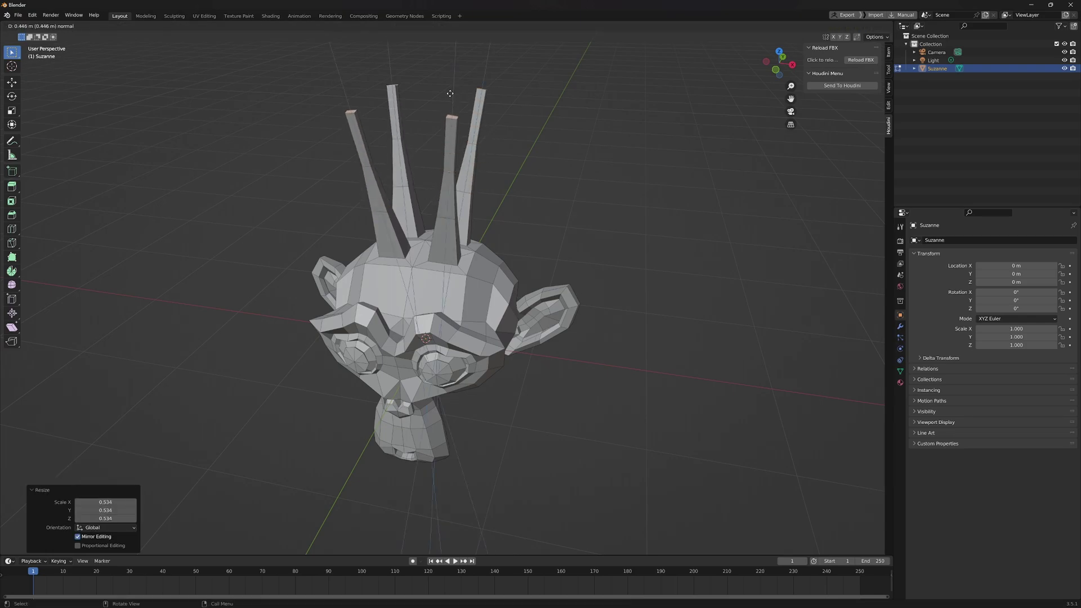
pyautogui.click(450, 93)
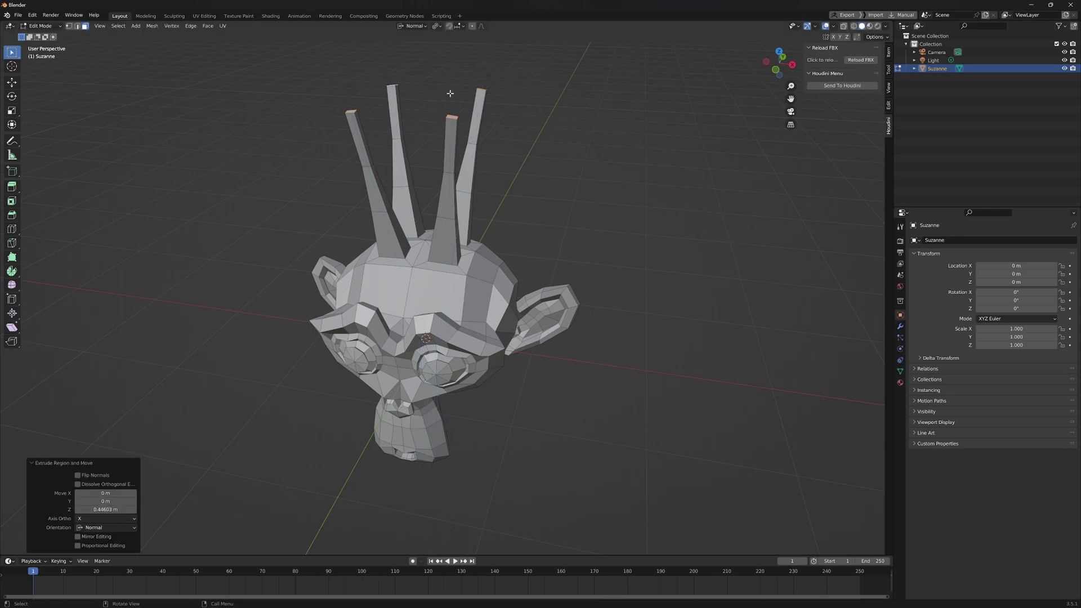
pyautogui.press('s')
pyautogui.click(461, 140)
pyautogui.moveTo(461, 140)
pyautogui.mouseDown(button='middle')
pyautogui.moveTo(549, 164)
pyautogui.moveTo(490, 174)
pyautogui.moveTo(532, 170)
pyautogui.moveTo(566, 205)
pyautogui.moveTo(543, 188)
pyautogui.moveTo(519, 214)
pyautogui.moveTo(468, 164)
pyautogui.moveTo(557, 213)
pyautogui.moveTo(472, 232)
pyautogui.moveTo(419, 215)
pyautogui.moveTo(561, 212)
pyautogui.moveTo(574, 189)
pyautogui.mouseUp(button='middle')
pyautogui.scroll(2, 472, 228)
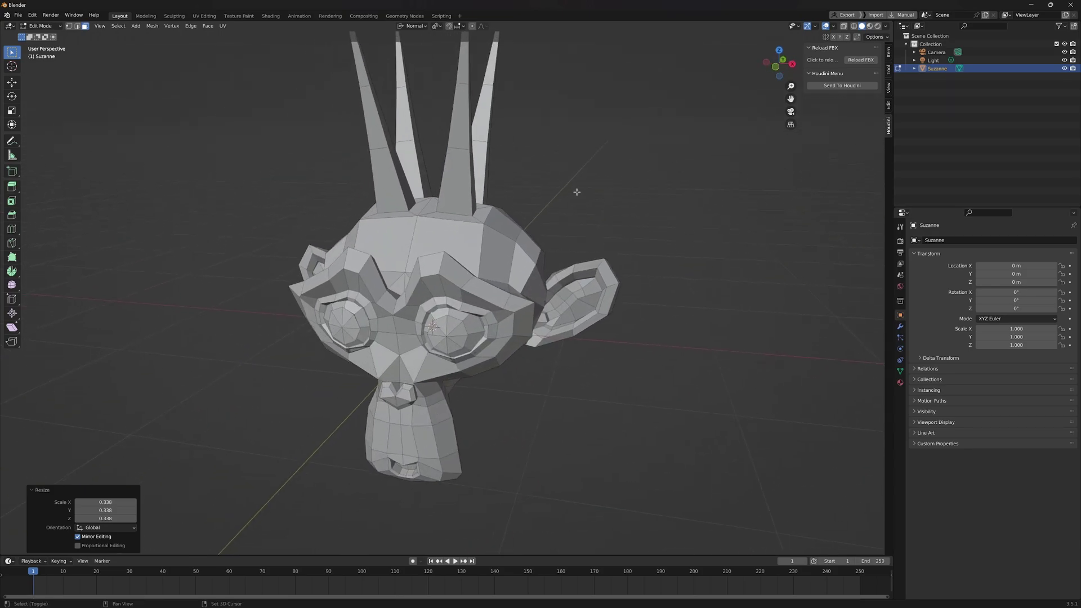
# Step: Back in Object Mode, select Suzanne and send it to Houdini with the exporter panel
pyautogui.click(964, 121)
pyautogui.press('Tab')
pyautogui.moveTo(647, 177)
pyautogui.mouseDown(button='middle')
pyautogui.moveTo(632, 185)
pyautogui.moveTo(637, 174)
pyautogui.mouseUp(button='middle')
pyautogui.click(936, 69)
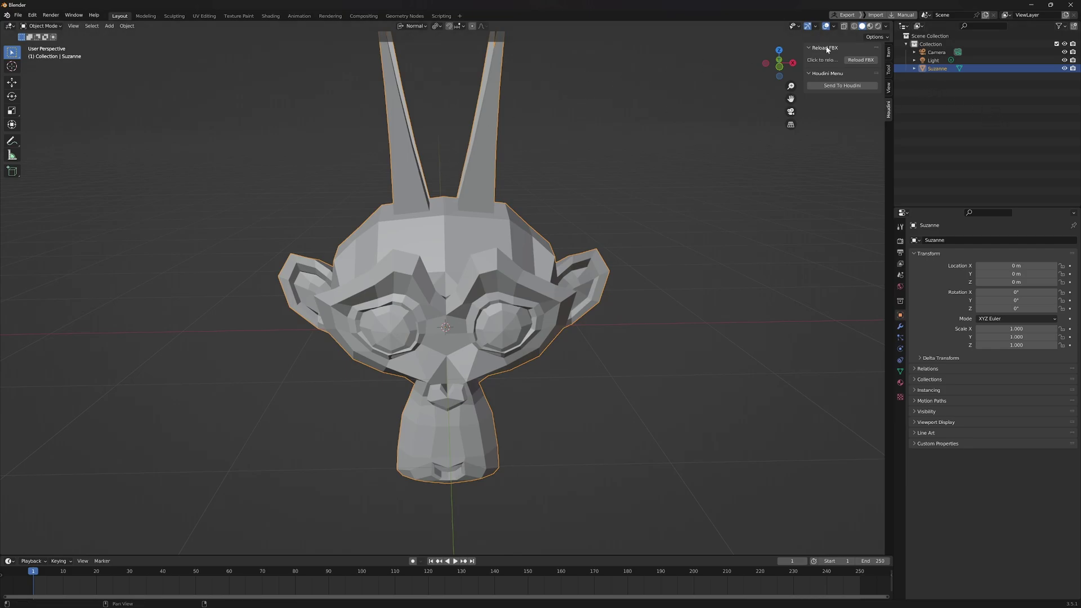
pyautogui.click(835, 88)
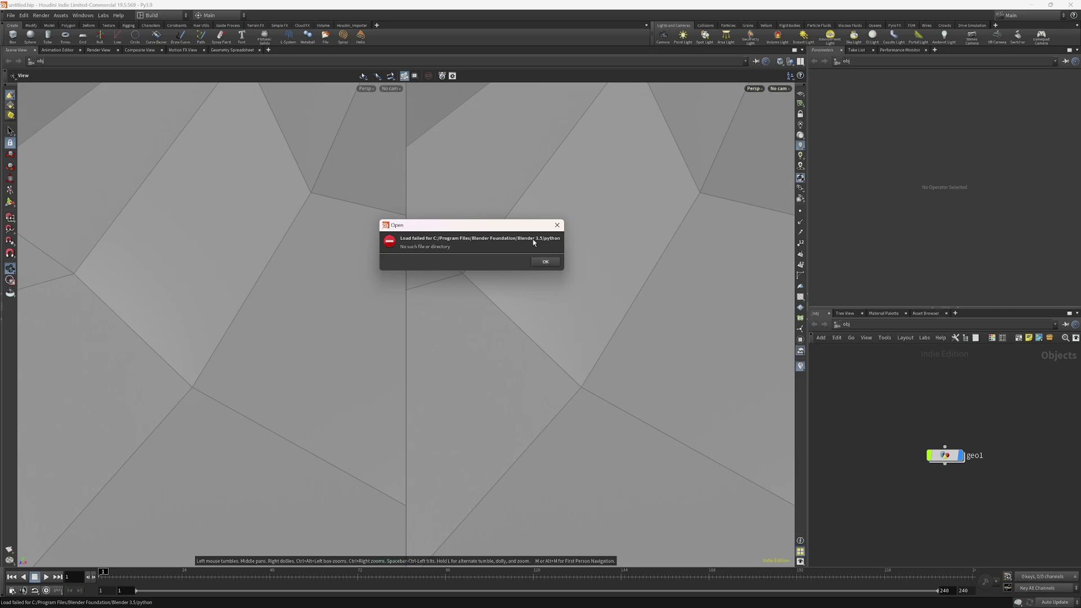
# Step: Dismiss the Load failed dialog and frame the whole spiked monkey in the viewport
pyautogui.click(545, 262)
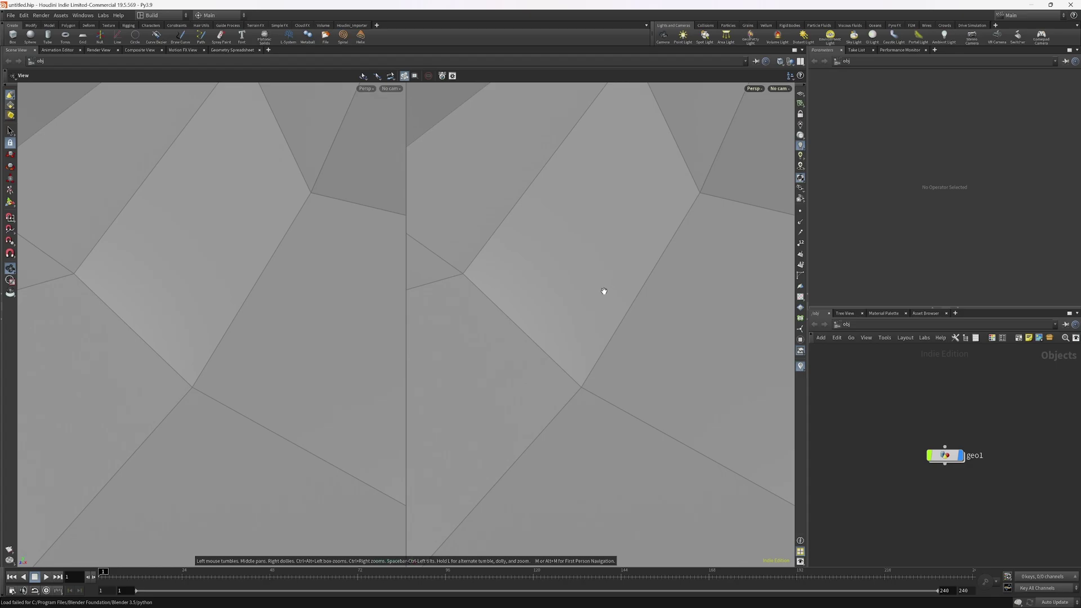
pyautogui.moveTo(603, 291)
pyautogui.mouseDown()
pyautogui.moveTo(526, 296)
pyautogui.moveTo(550, 296)
pyautogui.mouseUp()
pyautogui.press('h')
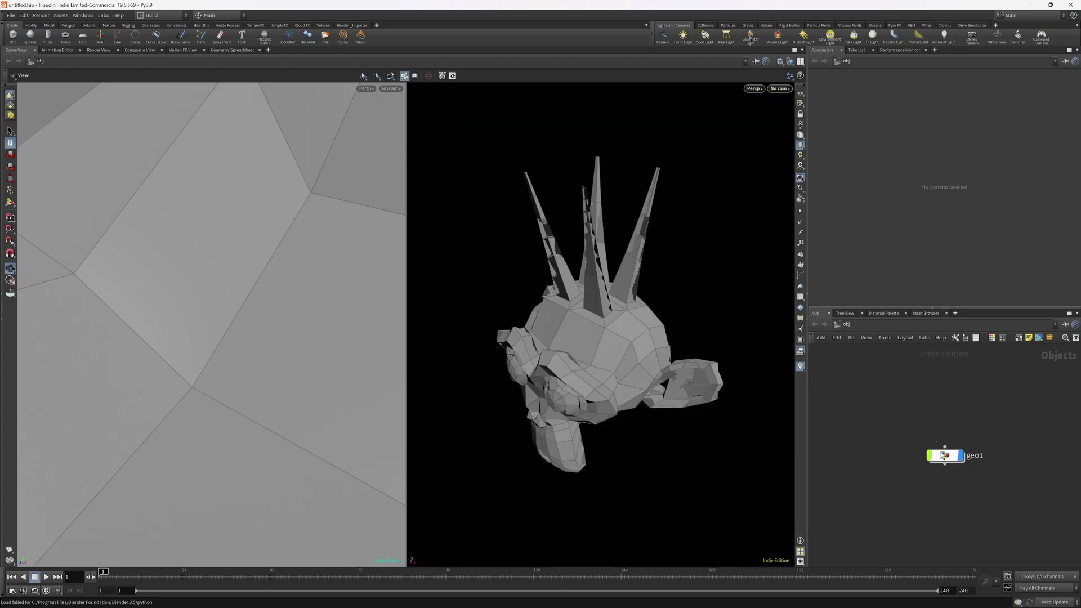
# Step: Inside geo1, add a Transform after file1 scaling the monkey uniformly to 0.01 and display it
pyautogui.doubleClick(944, 456)
pyautogui.press('Tab')
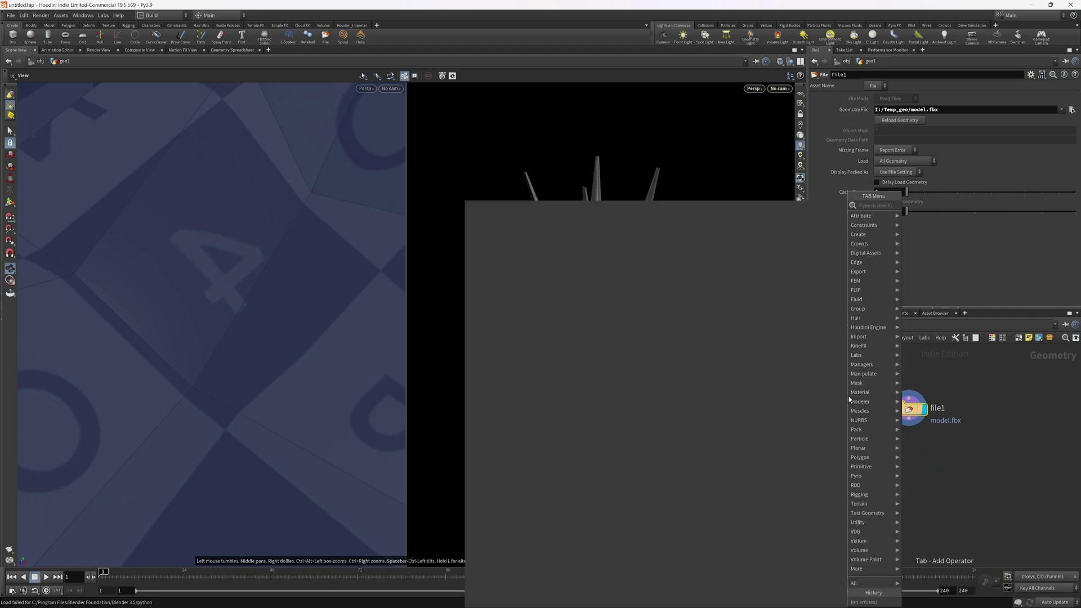
pyautogui.write('tran')
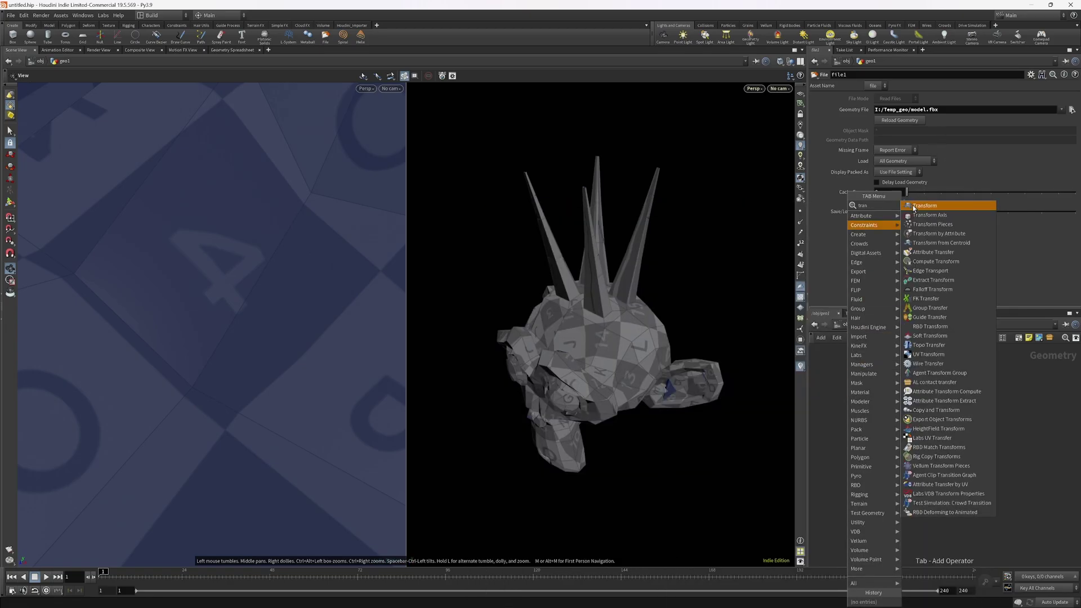
pyautogui.click(903, 207)
pyautogui.click(909, 458)
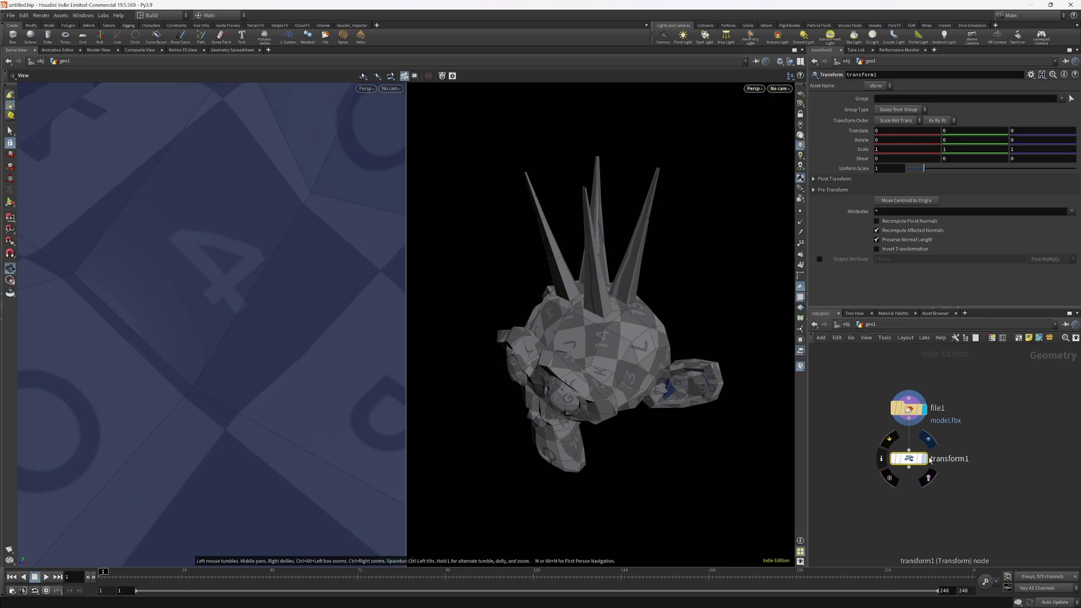
pyautogui.click(927, 458)
pyautogui.write('0.01')
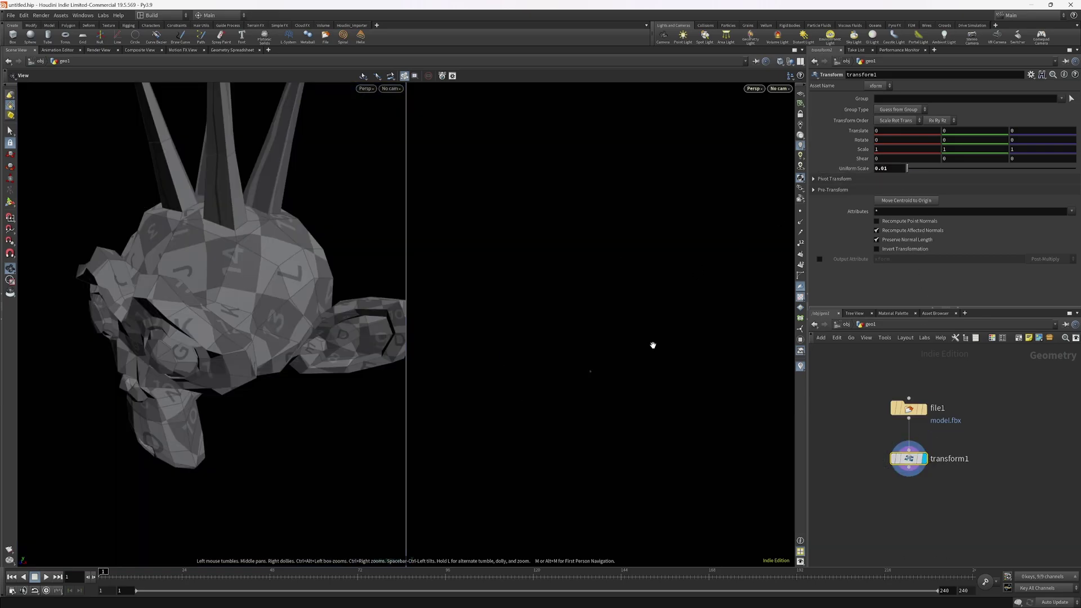
pyautogui.press('f')
pyautogui.moveTo(626, 322); pyautogui.dragTo(575, 321)
# Step: Choose a Vellum Constraints node from the node menu to add next
pyautogui.press('Tab')
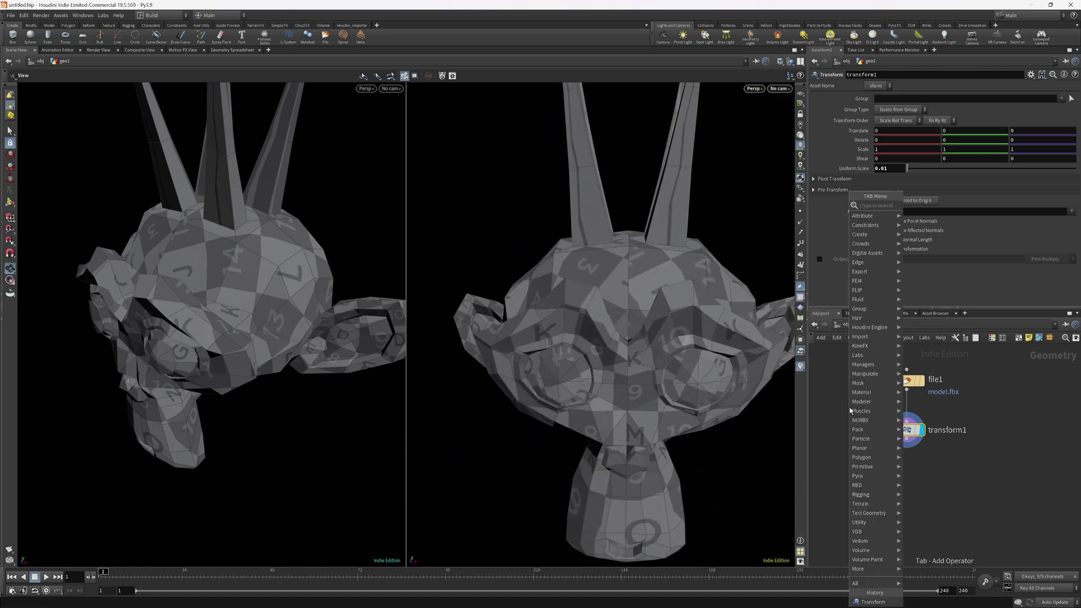
pyautogui.write('cons')
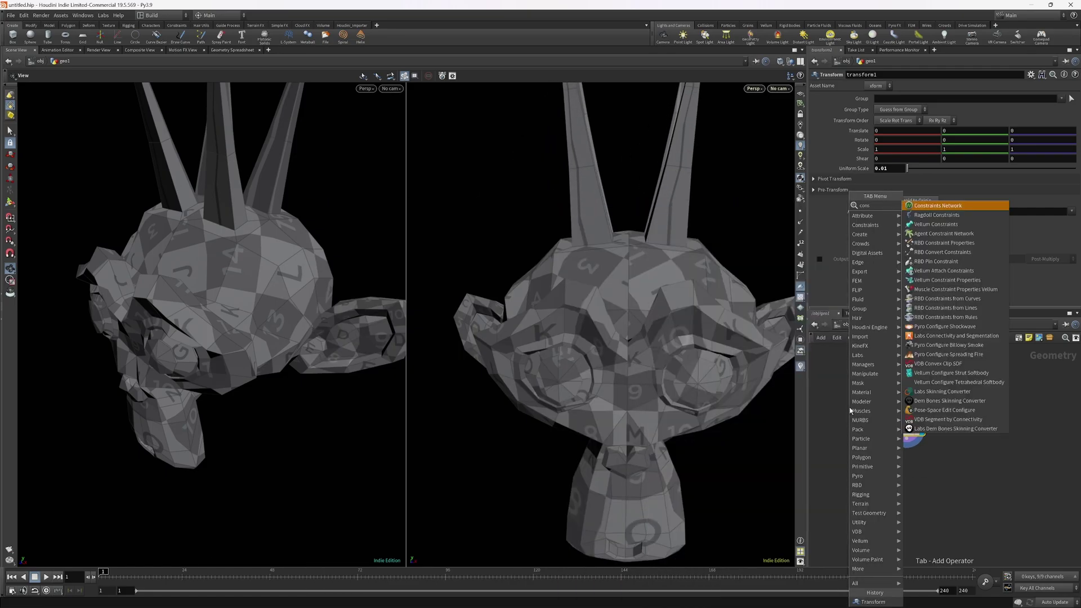
pyautogui.press('Down')
pyautogui.press('Down')
pyautogui.press('Return')
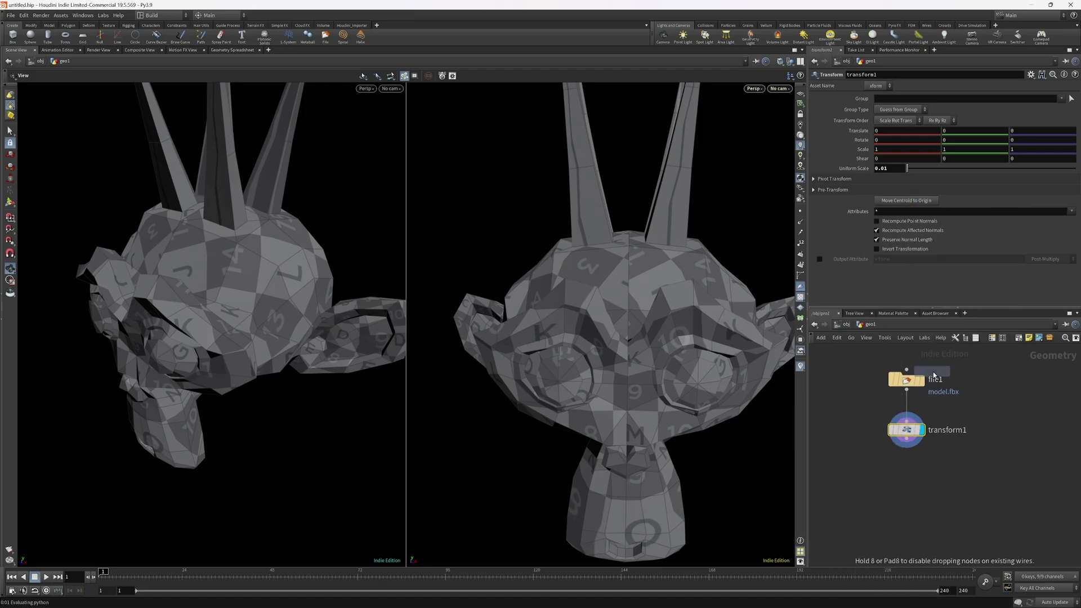
# Step: Place vellumconstraints1 below transform1 and wire transform1 into it
pyautogui.click(890, 499)
pyautogui.moveTo(908, 445); pyautogui.dragTo(886, 492)
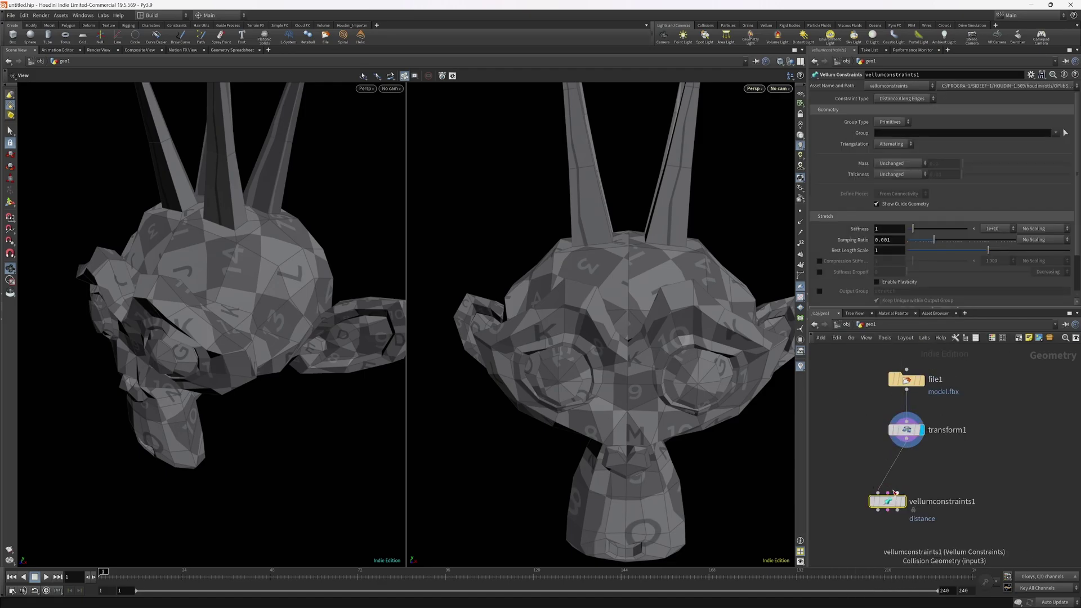
pyautogui.click(905, 484)
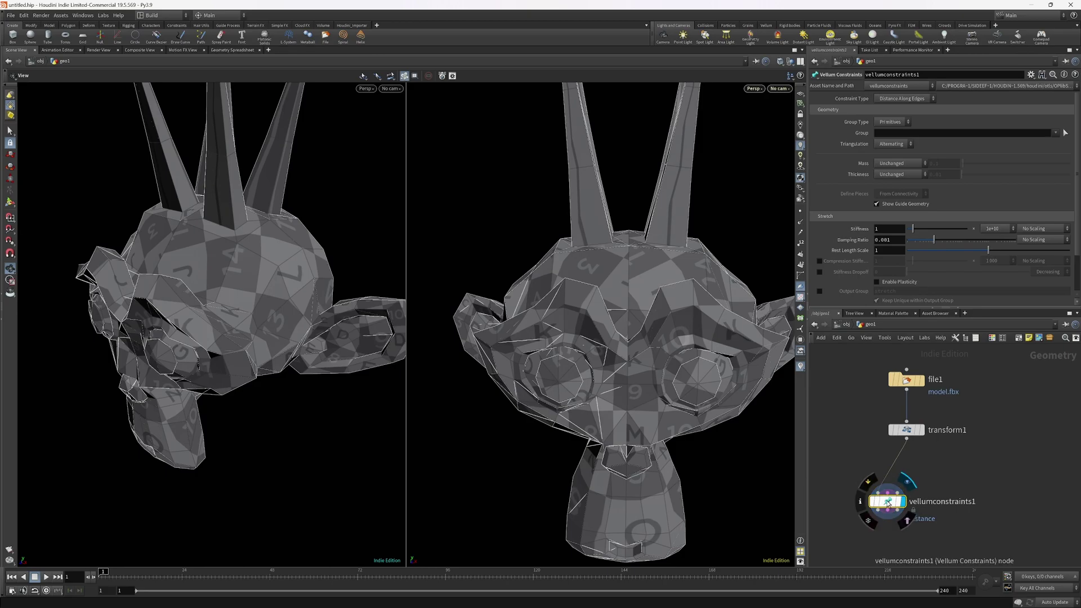
pyautogui.moveTo(890, 504); pyautogui.dragTo(901, 485)
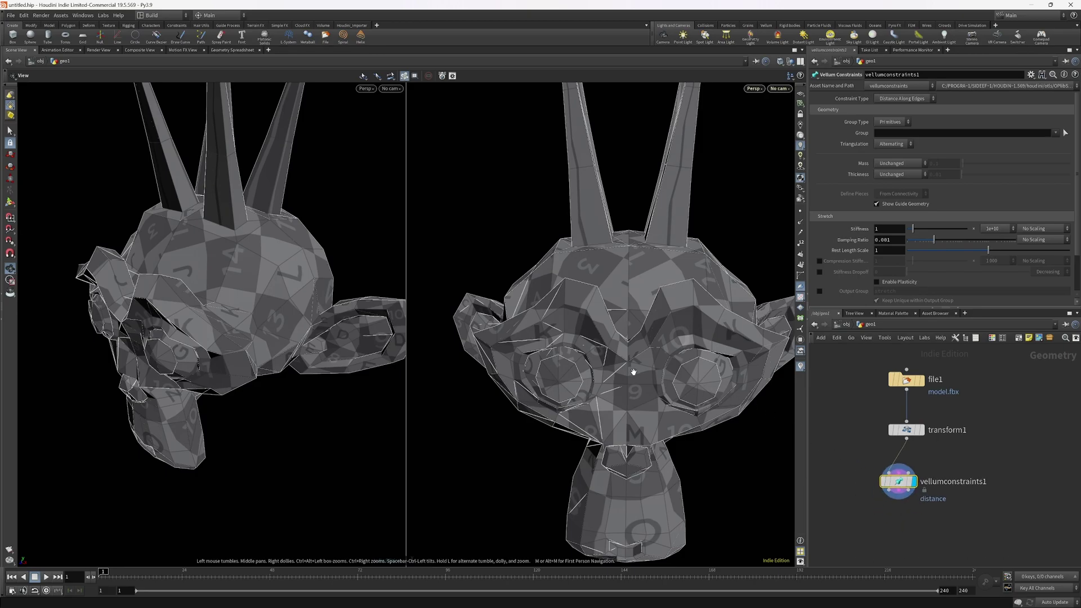
pyautogui.moveTo(634, 373); pyautogui.dragTo(623, 367)
# Step: Add a Vellum Brush node, wire vellumconstraints1's outputs into it and display its result
pyautogui.press('Tab')
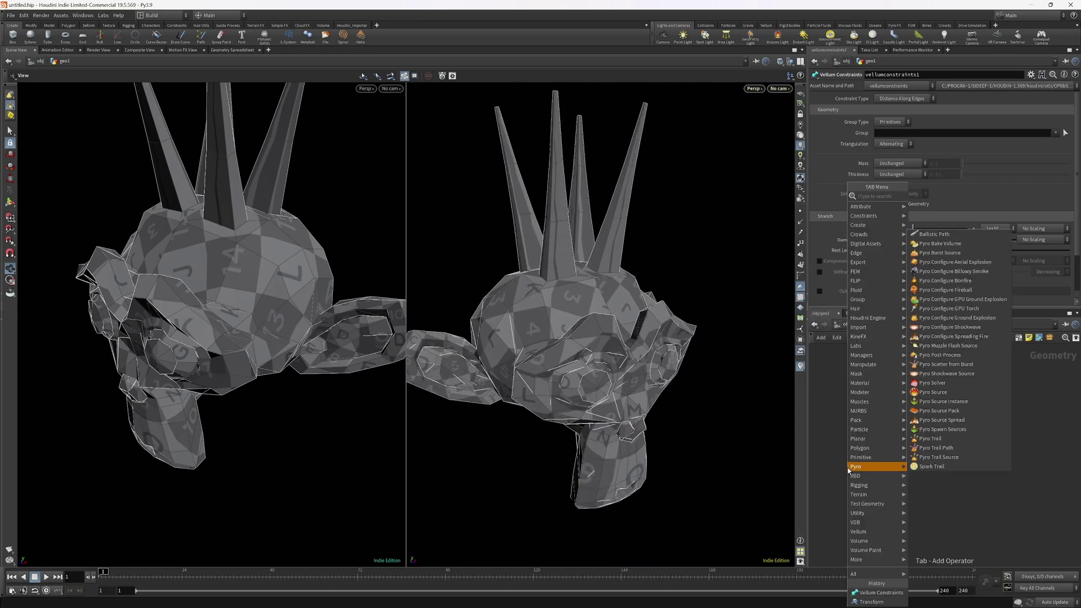
pyautogui.press('Escape')
pyautogui.press('Tab')
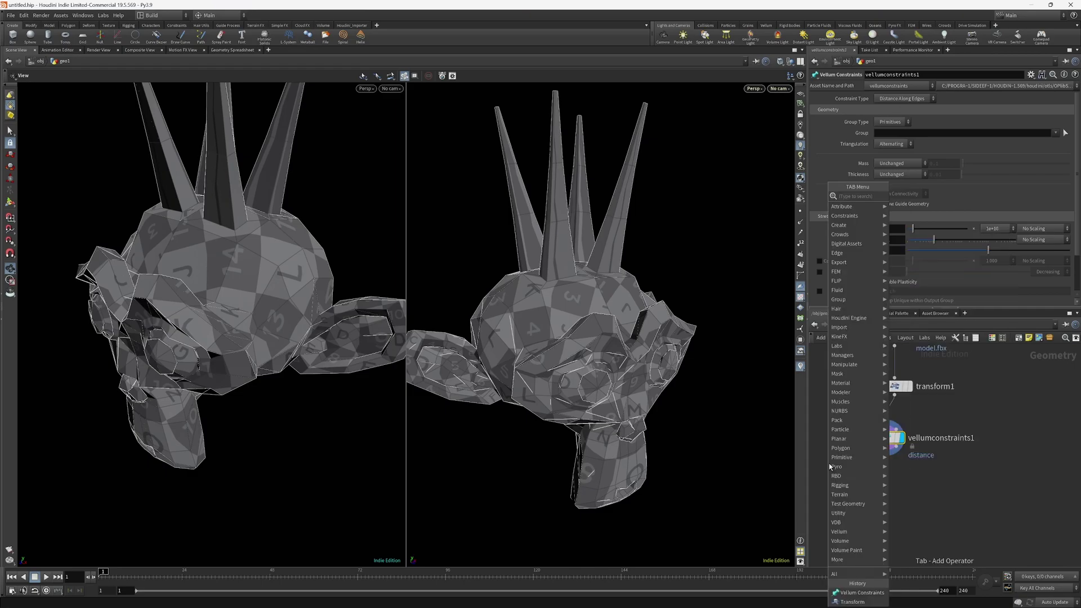
pyautogui.write('brus')
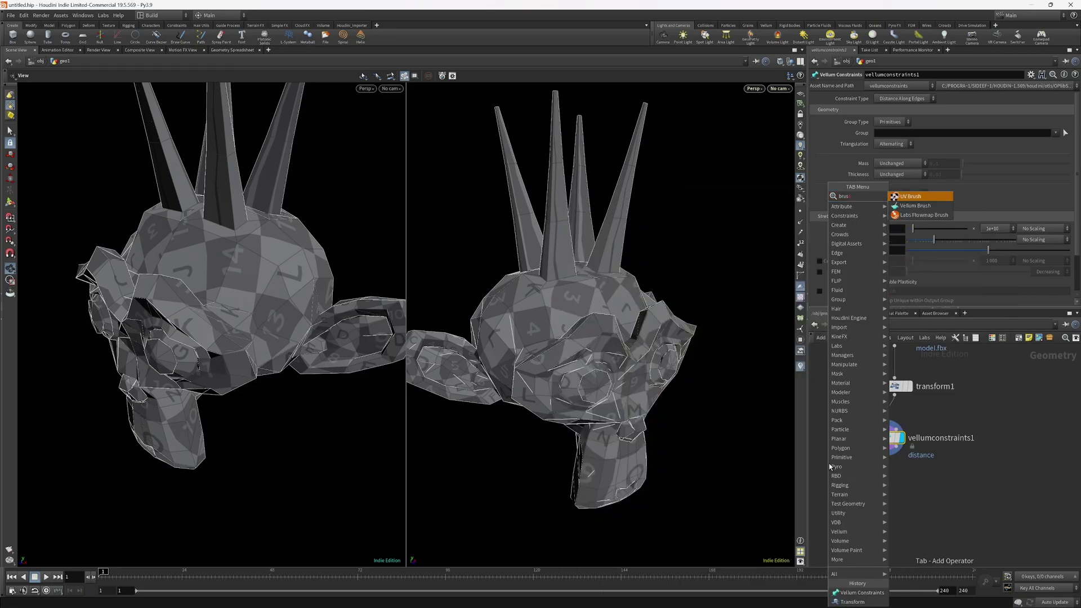
pyautogui.press('Down')
pyautogui.press('Return')
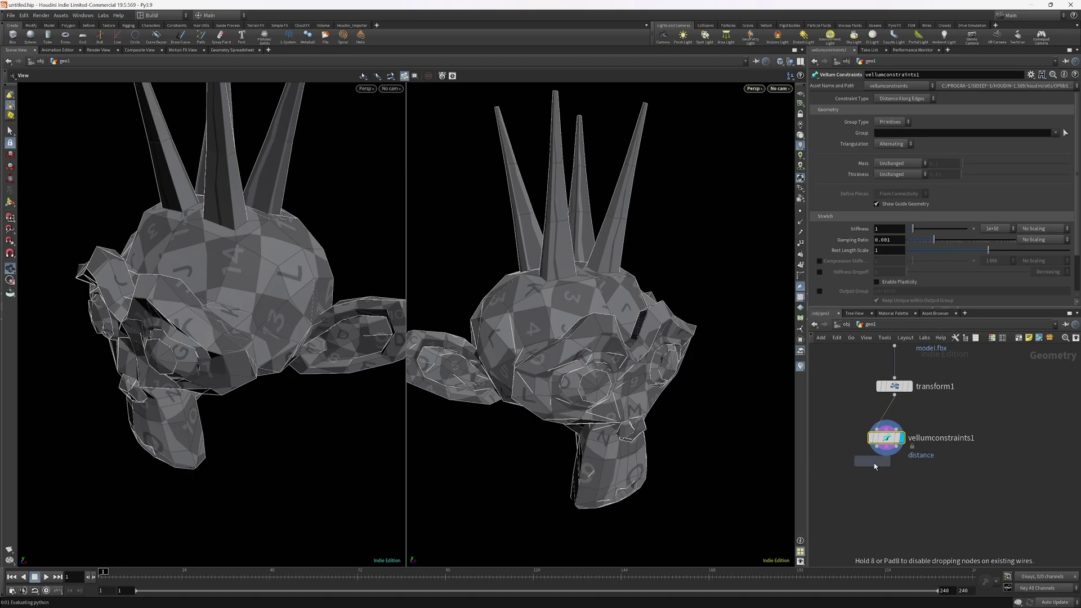
pyautogui.click(879, 491)
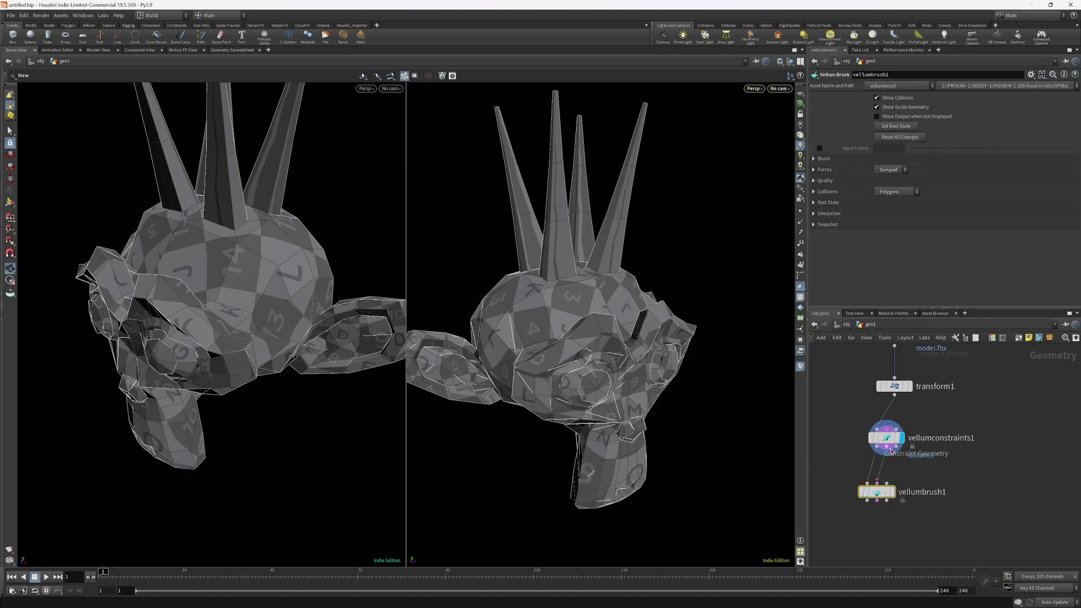
pyautogui.moveTo(878, 449); pyautogui.dragTo(893, 498)
pyautogui.click(892, 492)
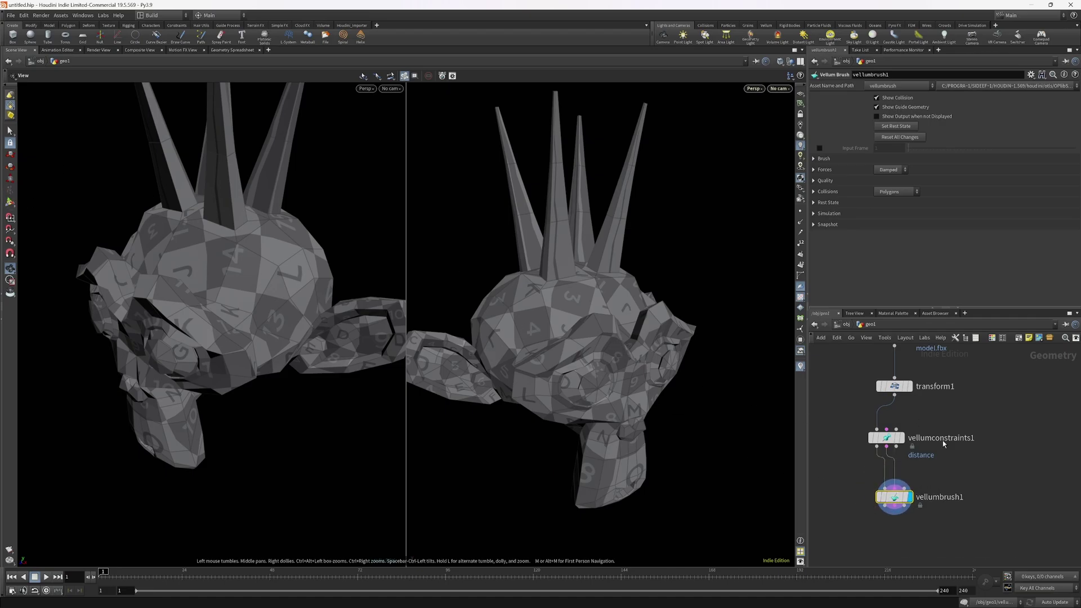
# Step: Drop a Subdivide node on the wire between transform1 and vellumconstraints1, then select vellumbrush1
pyautogui.press('Tab')
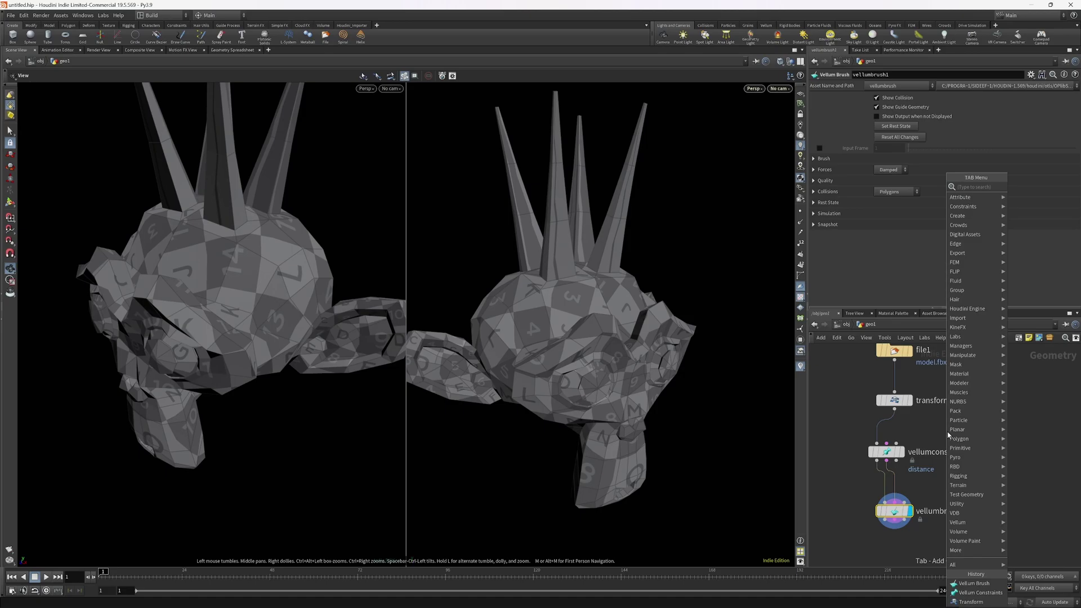
pyautogui.write('sub')
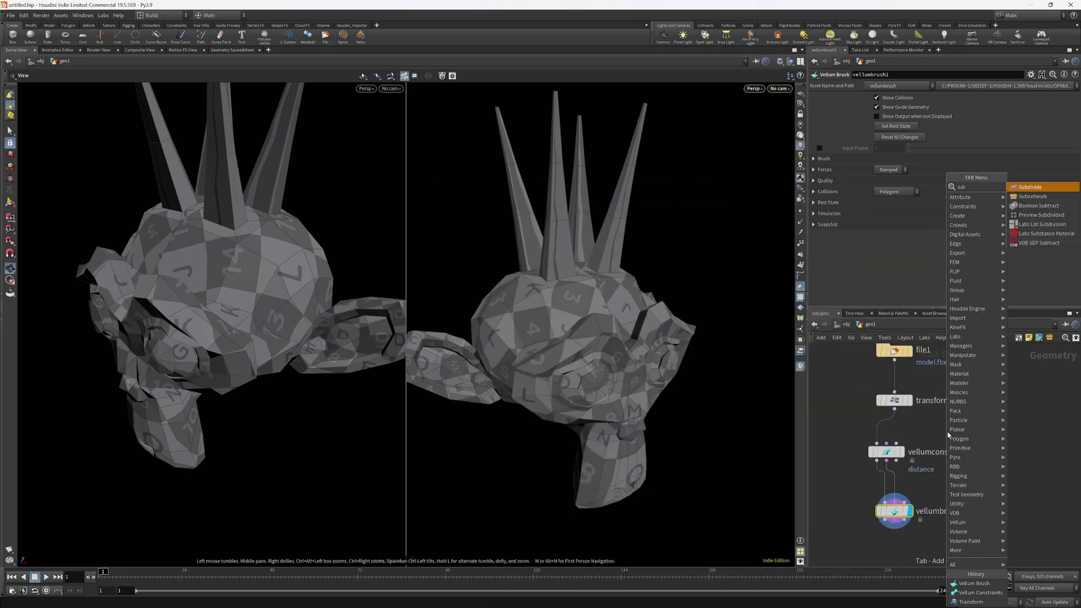
pyautogui.press('Return')
pyautogui.click(887, 429)
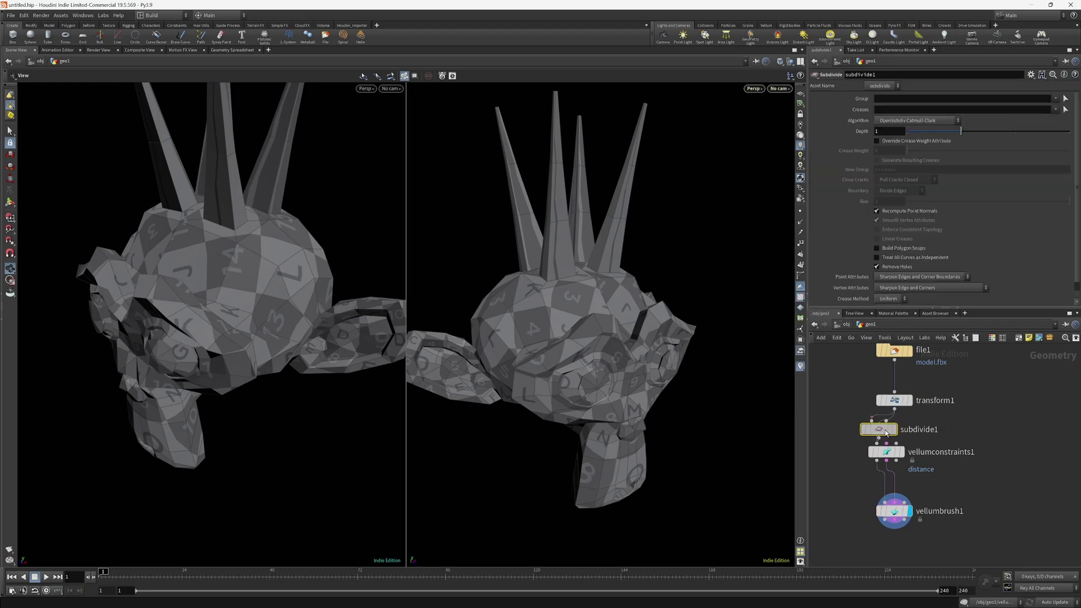
pyautogui.click(894, 532)
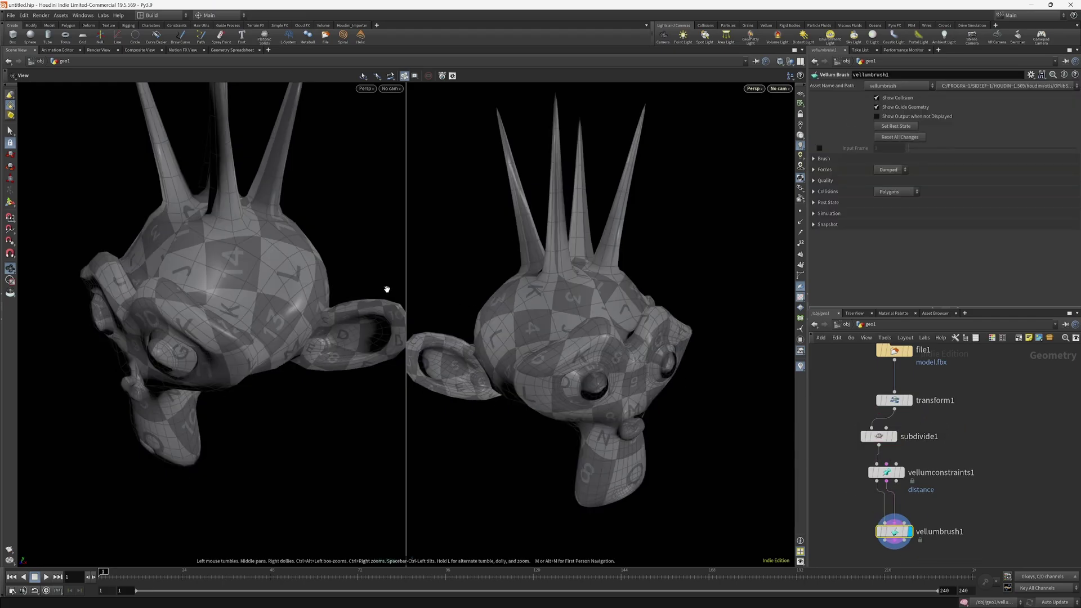
# Step: Activate the Vellum Brush tool and bend the spikes on top of the head
pyautogui.click(11, 202)
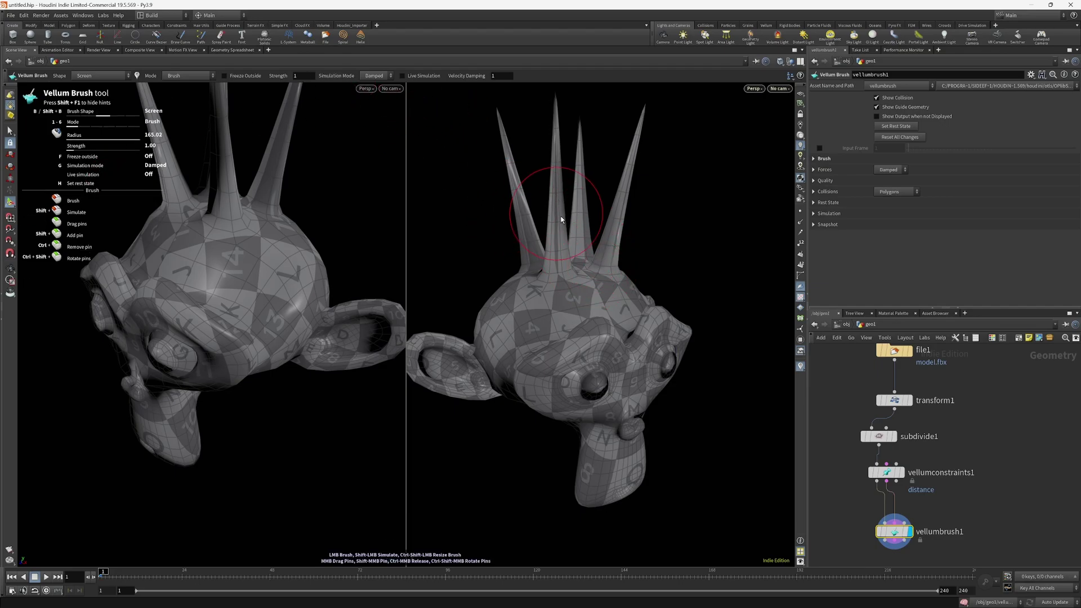
pyautogui.scroll(2, 297, 92)
pyautogui.moveTo(278, 77)
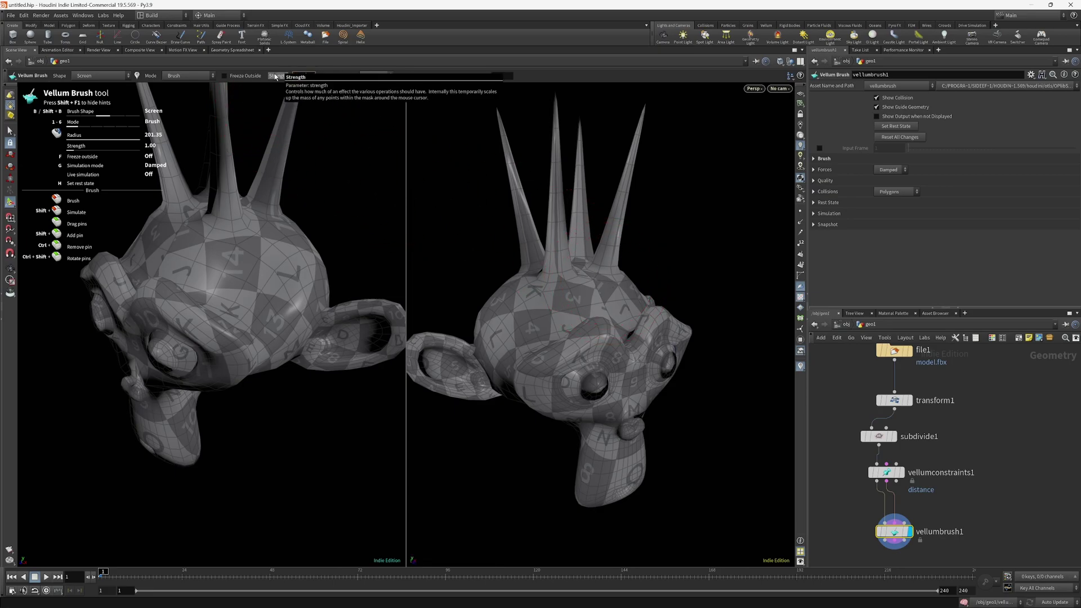
pyautogui.moveTo(515, 216); pyautogui.dragTo(607, 224)
pyautogui.moveTo(689, 241)
pyautogui.mouseDown()
pyautogui.moveTo(620, 246)
pyautogui.moveTo(654, 251)
pyautogui.moveTo(671, 217)
pyautogui.moveTo(623, 249)
pyautogui.moveTo(736, 245)
pyautogui.moveTo(518, 267)
pyautogui.moveTo(502, 238)
pyautogui.mouseUp()
# Step: Pull the monkey's chin outward with the brush, then shrink the brush radius
pyautogui.moveTo(650, 314); pyautogui.dragTo(580, 313)
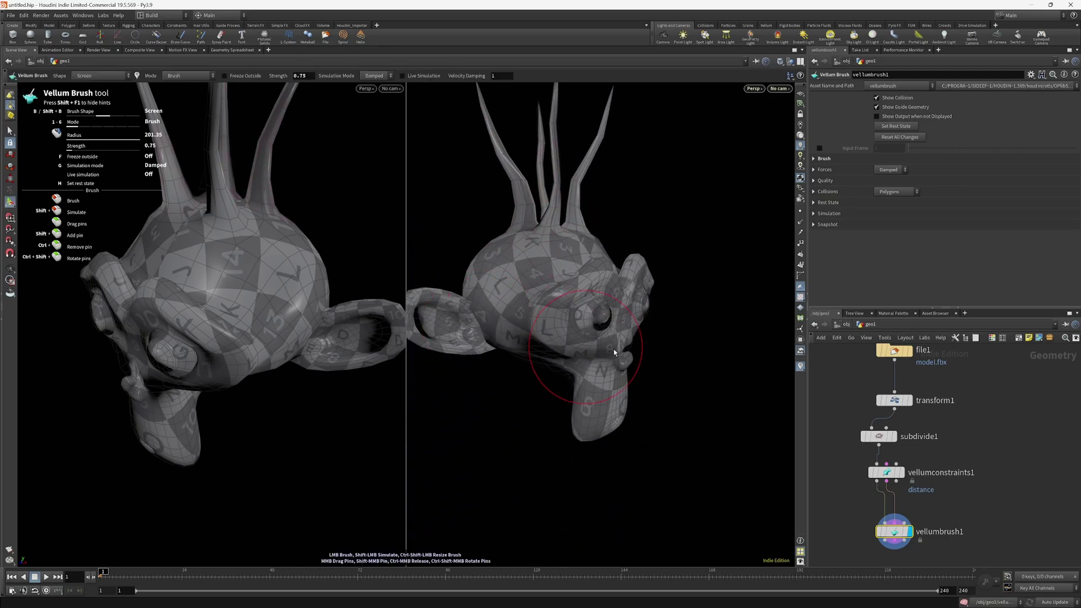
pyautogui.moveTo(634, 350)
pyautogui.mouseDown()
pyautogui.moveTo(657, 346)
pyautogui.moveTo(446, 350)
pyautogui.mouseUp()
pyautogui.moveTo(566, 372); pyautogui.dragTo(579, 386)
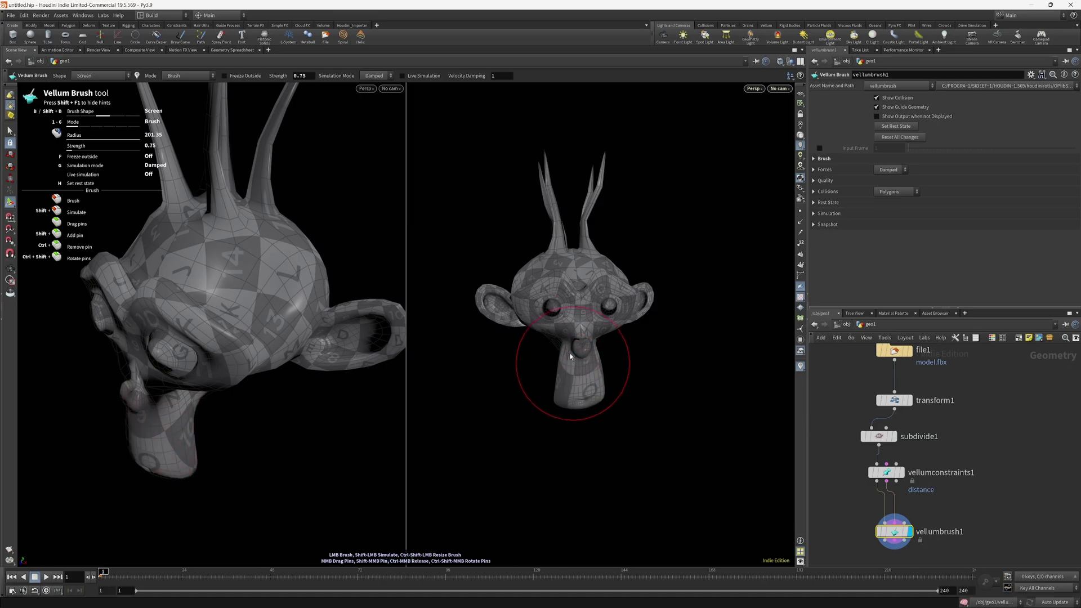
pyautogui.moveTo(580, 339)
pyautogui.mouseDown()
pyautogui.moveTo(553, 361)
pyautogui.moveTo(362, 96)
pyautogui.mouseUp()
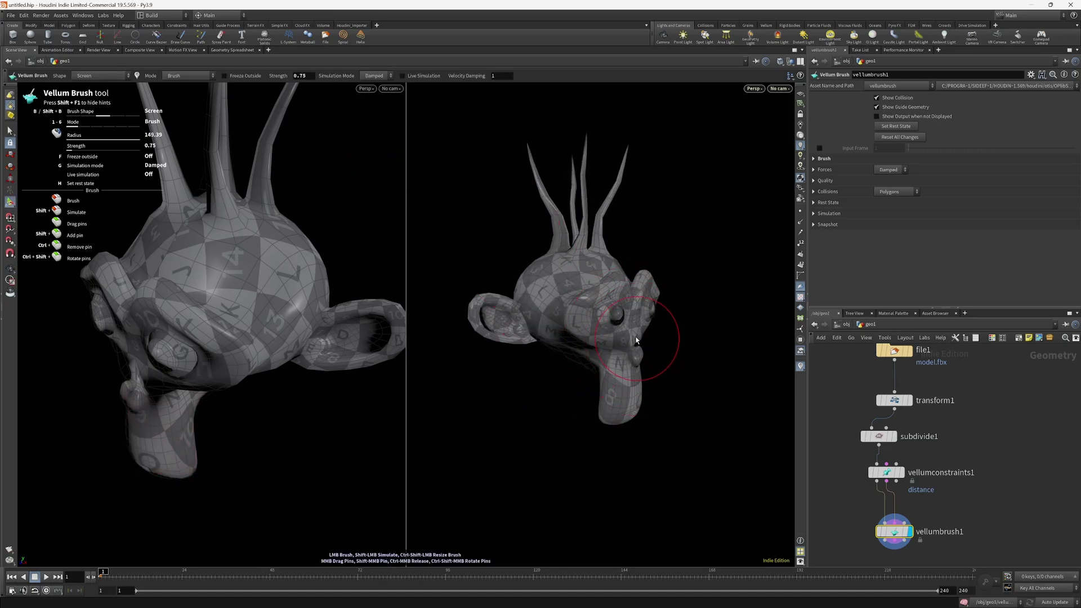
pyautogui.keyDown('ctrl'); pyautogui.keyDown('shift'); pyautogui.moveTo(648, 318); pyautogui.dragTo(648, 309); pyautogui.keyUp('shift'); pyautogui.keyUp('ctrl')
# Step: Raise subdivide1's depth to 2 and resume sculpting on vellumbrush1
pyautogui.click(878, 436)
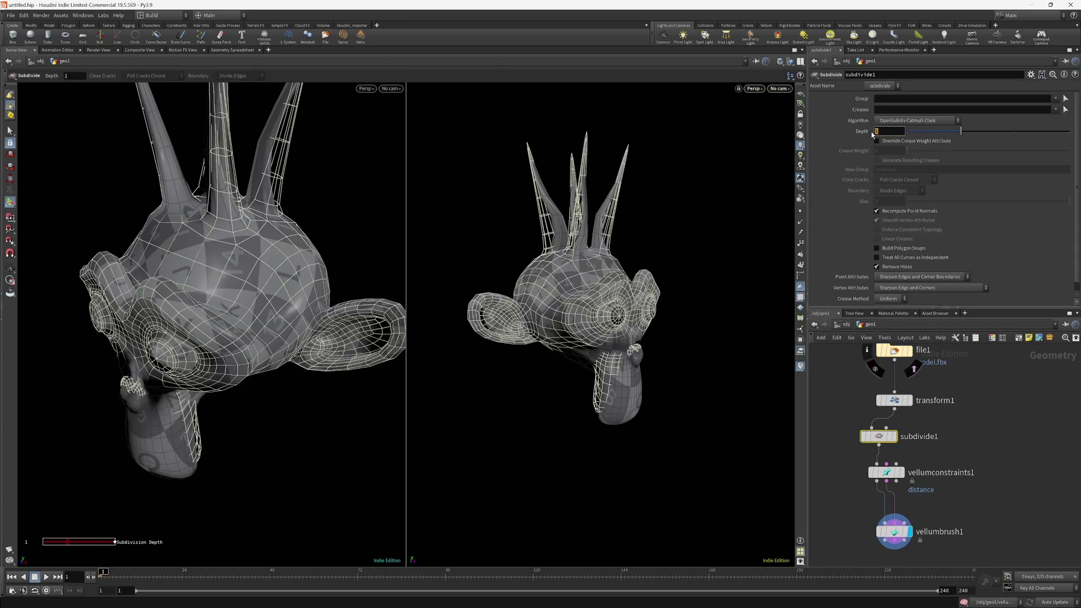
pyautogui.press('Return')
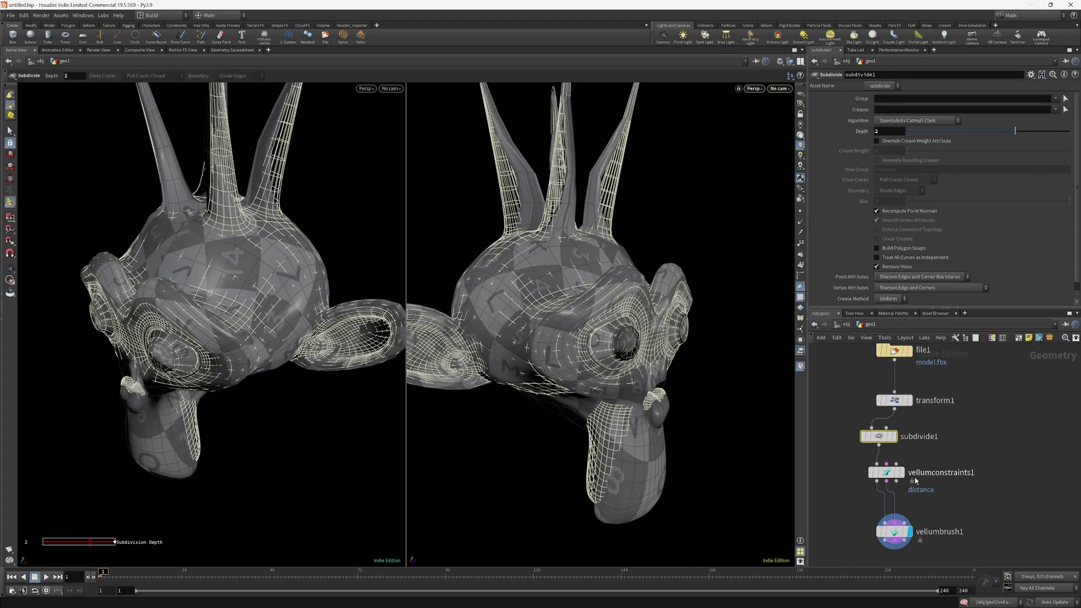
pyautogui.click(901, 534)
pyautogui.press('Return')
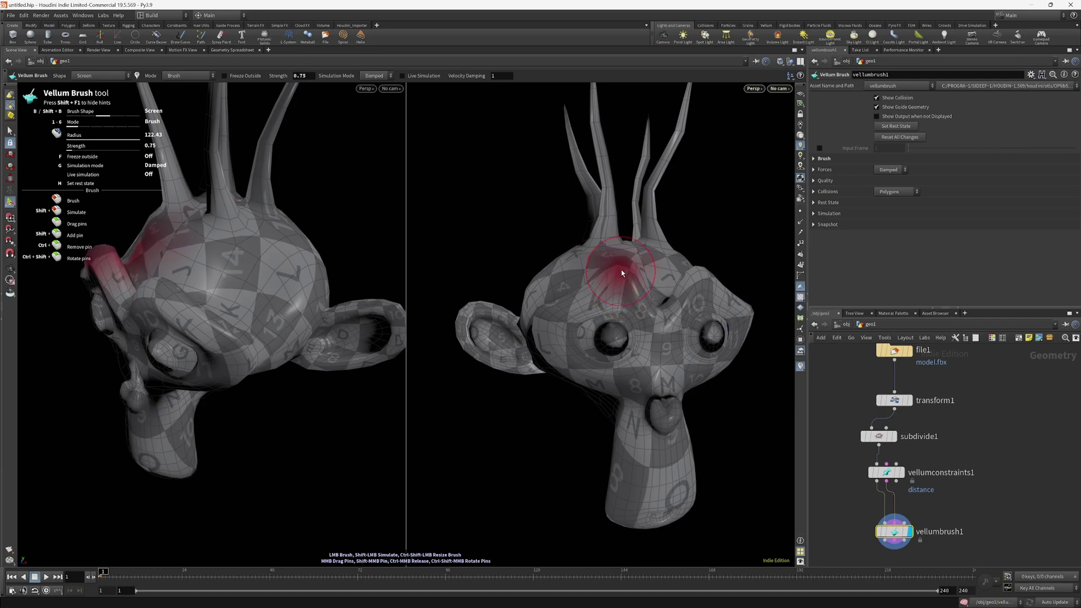
# Step: Stretch one ear and the lower cheek outward with the brush, inspecting from several angles
pyautogui.moveTo(702, 279); pyautogui.dragTo(519, 306)
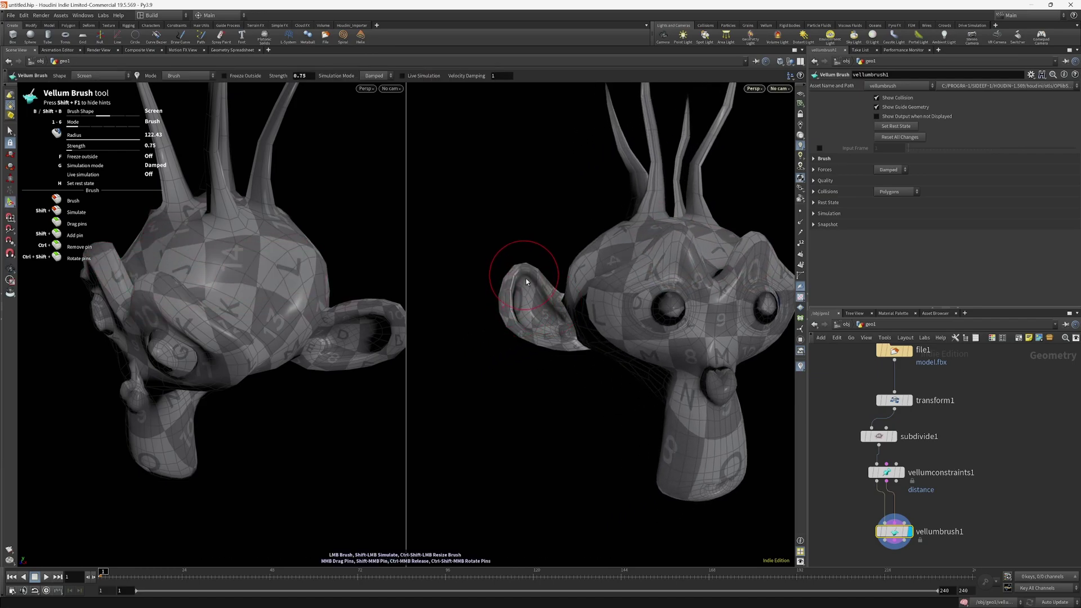
pyautogui.moveTo(517, 253)
pyautogui.mouseDown()
pyautogui.moveTo(523, 353)
pyautogui.moveTo(543, 350)
pyautogui.mouseUp()
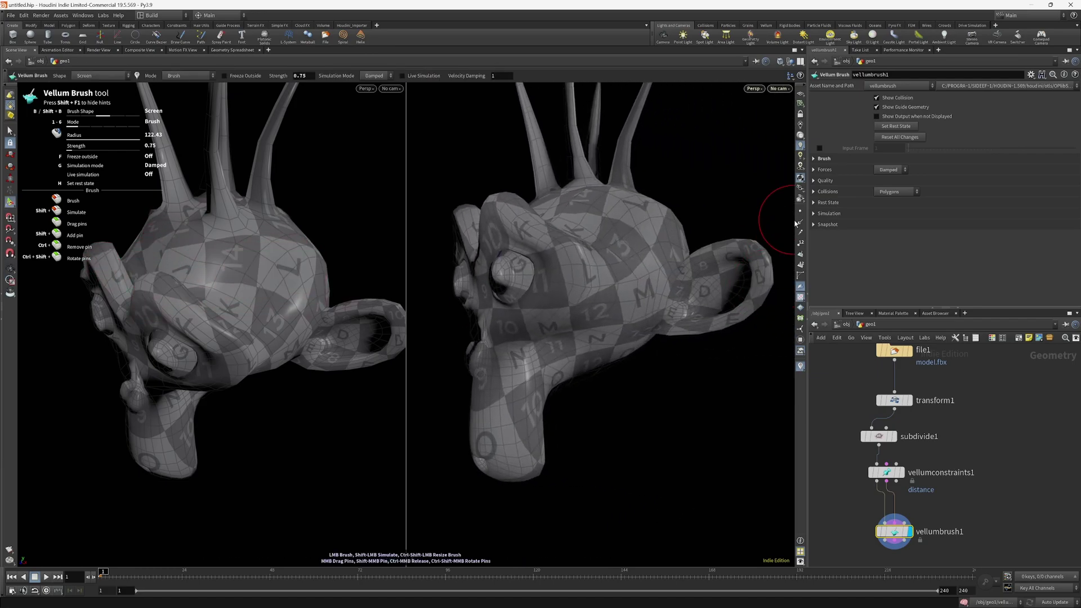
pyautogui.moveTo(735, 267); pyautogui.dragTo(700, 253)
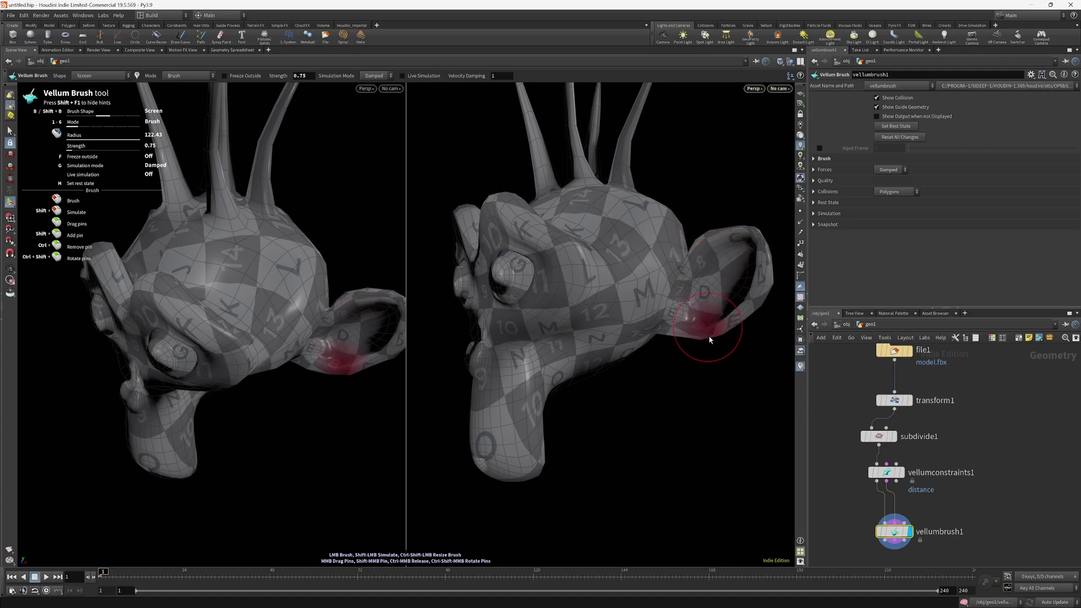
pyautogui.moveTo(707, 333); pyautogui.dragTo(664, 327)
pyautogui.moveTo(552, 406)
pyautogui.mouseDown()
pyautogui.moveTo(595, 360)
pyautogui.moveTo(641, 386)
pyautogui.mouseUp()
pyautogui.moveTo(642, 386)
pyautogui.mouseDown(button='right')
pyautogui.moveTo(604, 372)
pyautogui.moveTo(623, 366)
pyautogui.mouseUp(button='right')
pyautogui.moveTo(615, 366)
pyautogui.keyDown('alt'); pyautogui.mouseDown()
pyautogui.moveTo(594, 418)
pyautogui.moveTo(611, 407)
pyautogui.moveTo(579, 375)
pyautogui.mouseUp(); pyautogui.keyUp('alt')
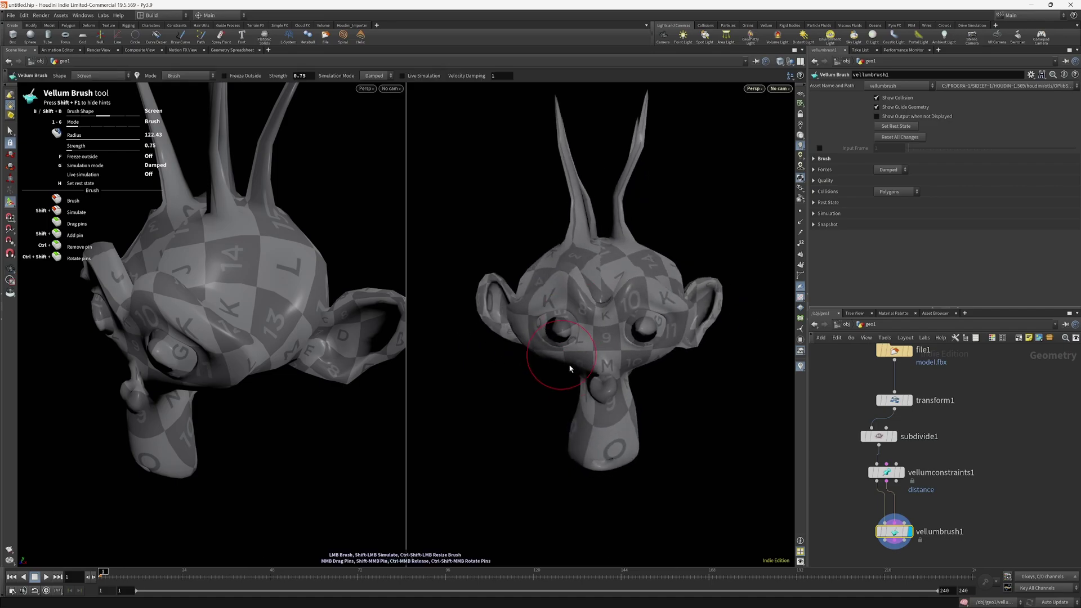
pyautogui.moveTo(507, 291); pyautogui.dragTo(482, 279)
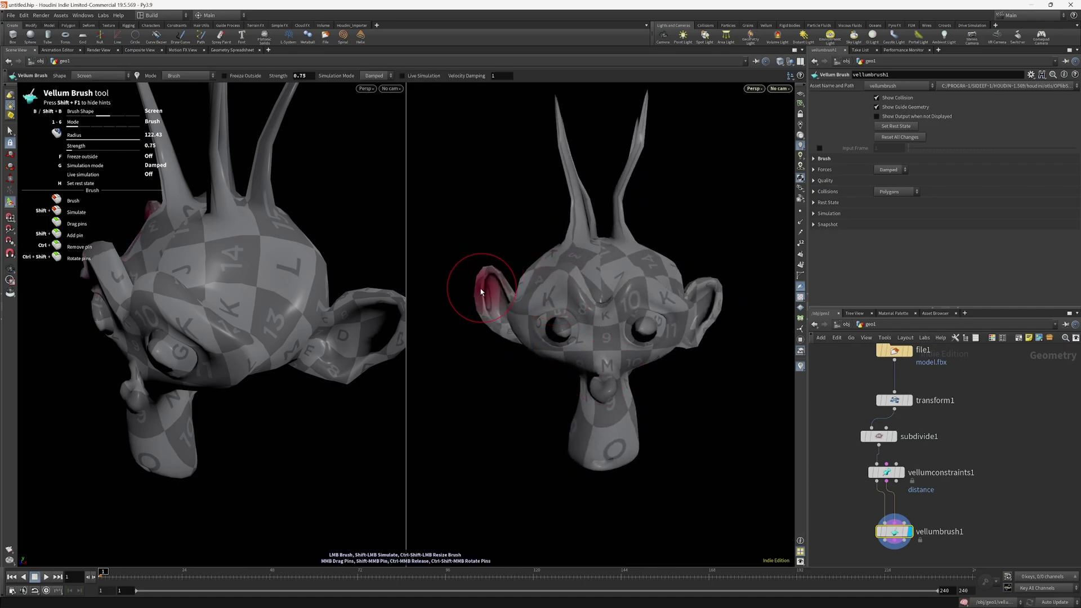
pyautogui.moveTo(529, 339)
pyautogui.keyDown('alt'); pyautogui.mouseDown()
pyautogui.moveTo(606, 335)
pyautogui.moveTo(568, 362)
pyautogui.moveTo(496, 348)
pyautogui.mouseUp(); pyautogui.keyUp('alt')
pyautogui.moveTo(648, 375)
pyautogui.keyDown('alt'); pyautogui.mouseDown()
pyautogui.moveTo(624, 391)
pyautogui.moveTo(633, 397)
pyautogui.mouseUp(); pyautogui.keyUp('alt')
pyautogui.moveTo(849, 513); pyautogui.dragTo(844, 483, button='middle')
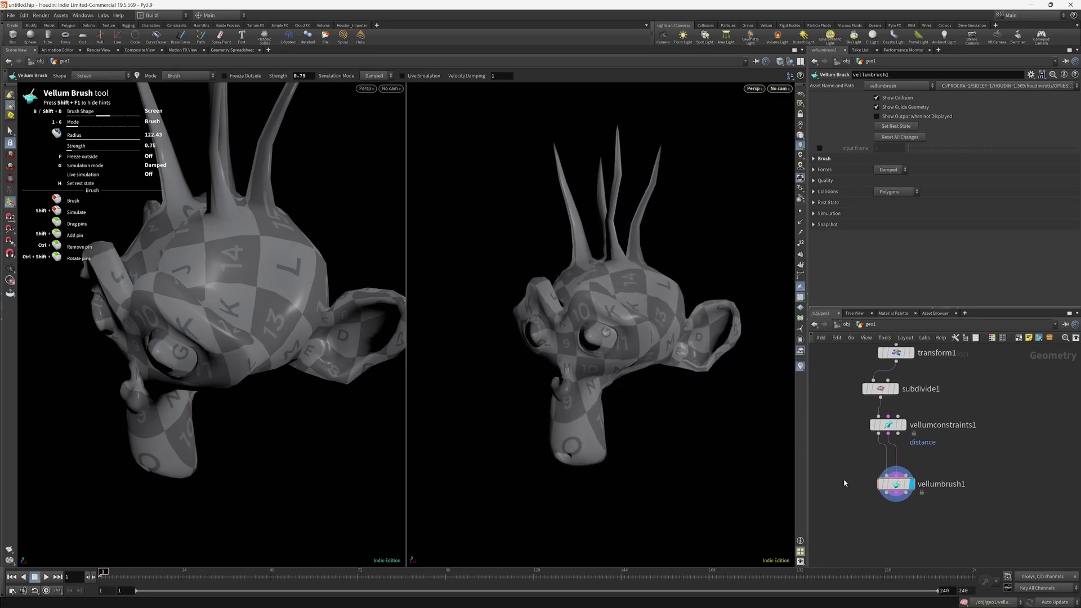
# Step: Install the asset library Export_to_Blender.1.0.hdalc from I:/GitHub/Tools/blender2houdini-exporter
pyautogui.click(23, 16)
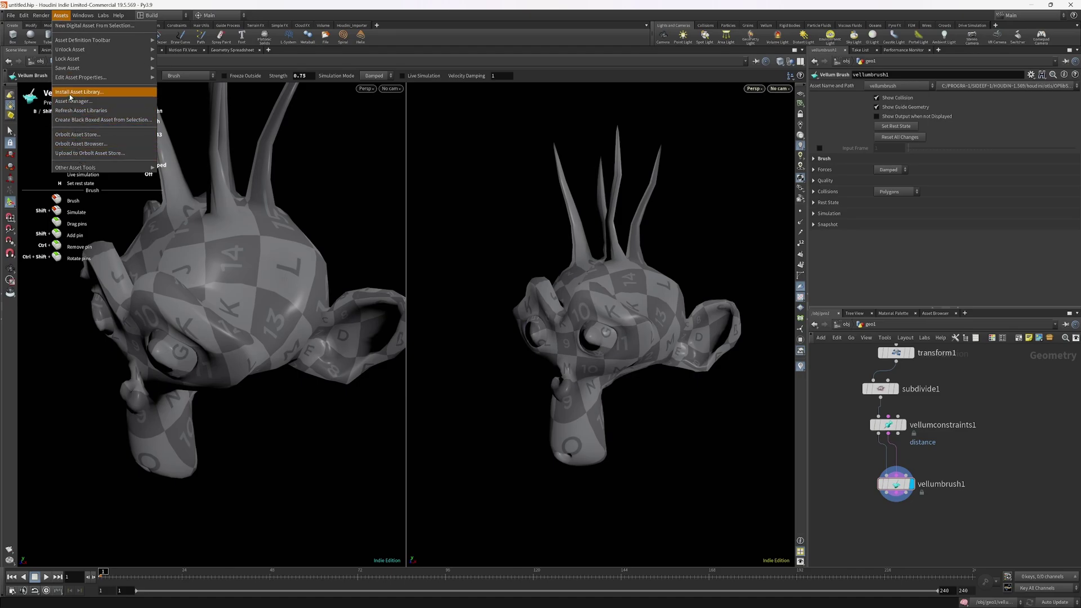
pyautogui.click(70, 95)
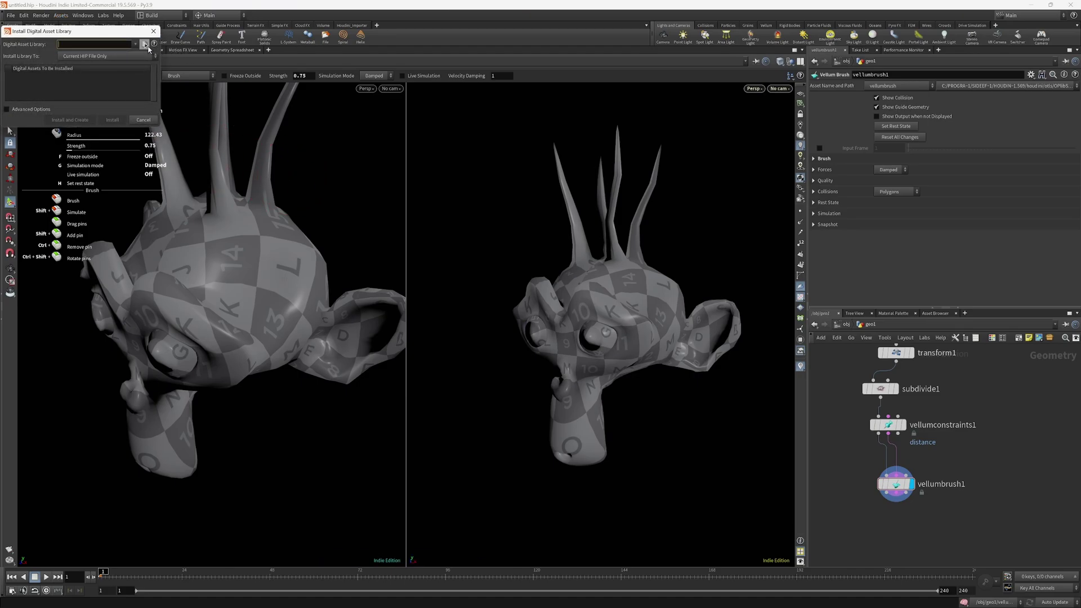
pyautogui.click(150, 48)
pyautogui.click(19, 118)
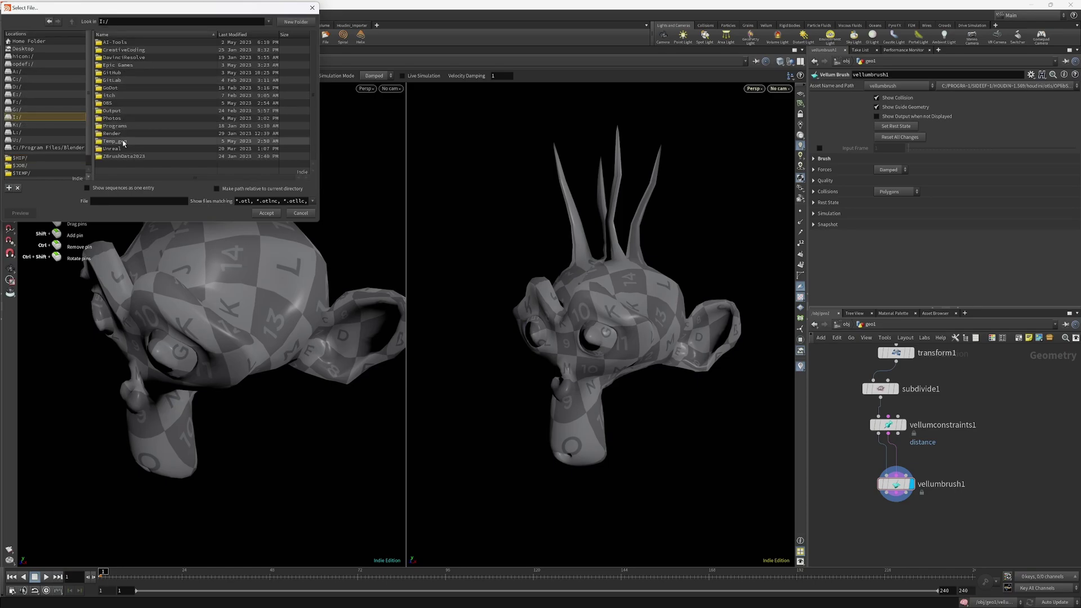
pyautogui.doubleClick(112, 72)
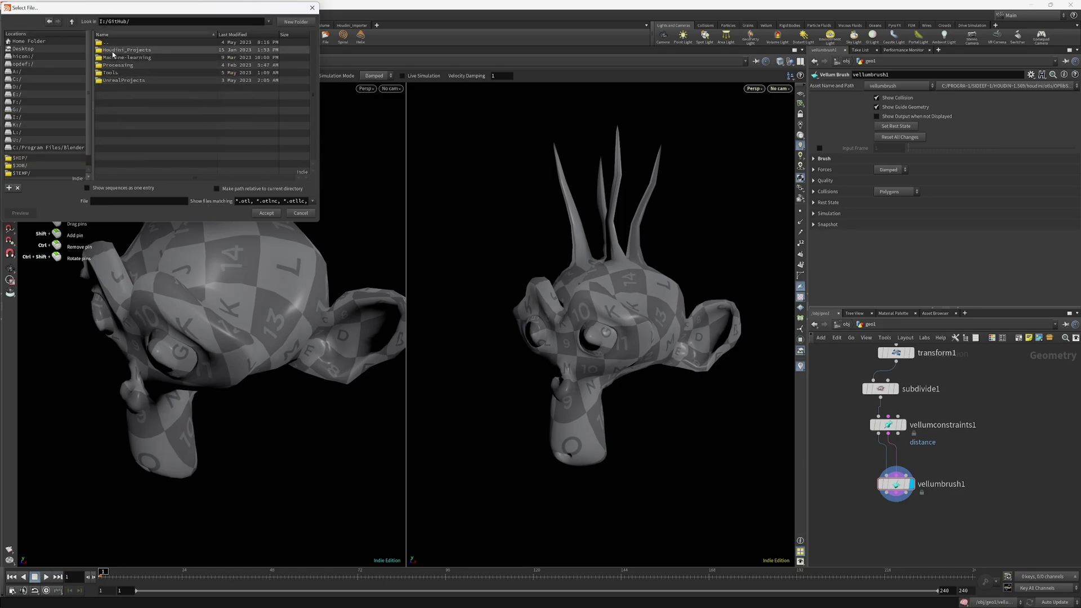
pyautogui.doubleClick(114, 58)
pyautogui.click(114, 51)
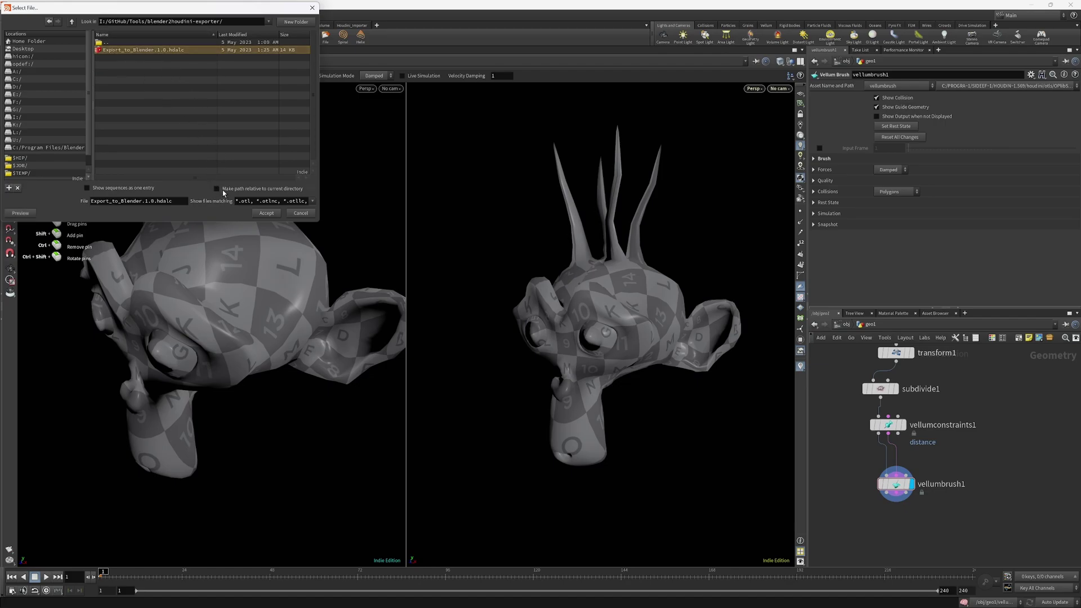
pyautogui.click(268, 214)
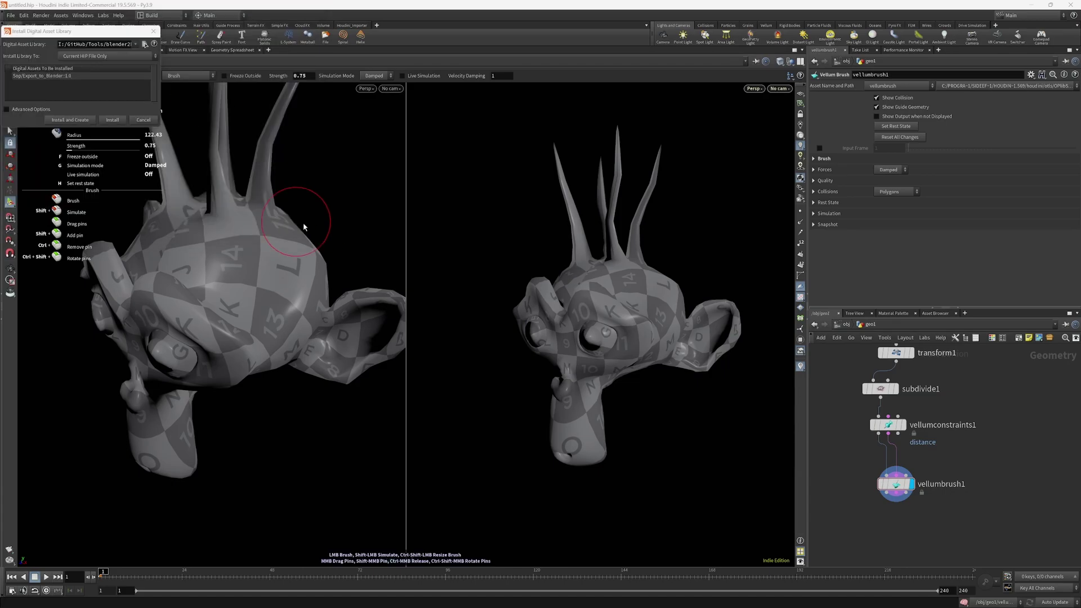
# Step: Place an Export To Blender node below vellumbrush1 and set its display flag as output
pyautogui.click(116, 123)
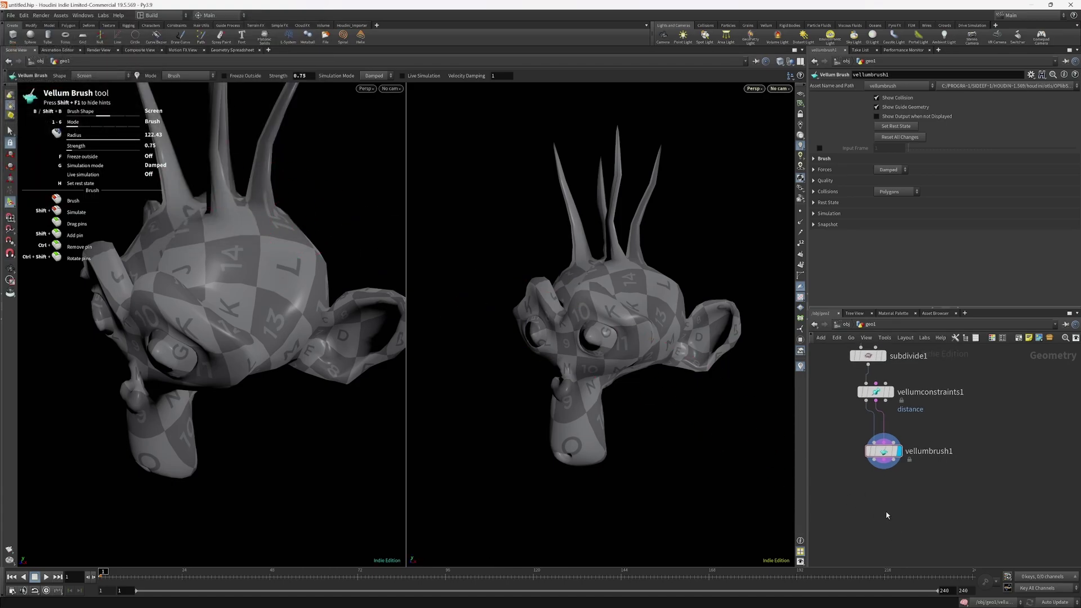
pyautogui.press('Tab')
pyautogui.write('exp')
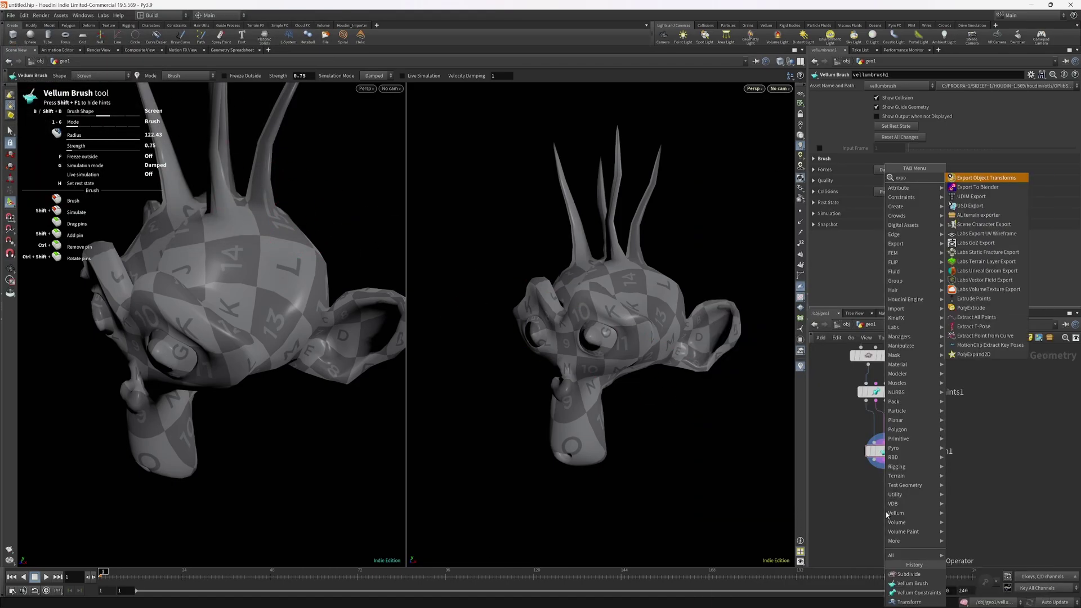
pyautogui.press('Down')
pyautogui.press('Down')
pyautogui.press('Down')
pyautogui.press('Up')
pyautogui.press('Up')
pyautogui.press('Up')
pyautogui.press('Return')
pyautogui.click(884, 488)
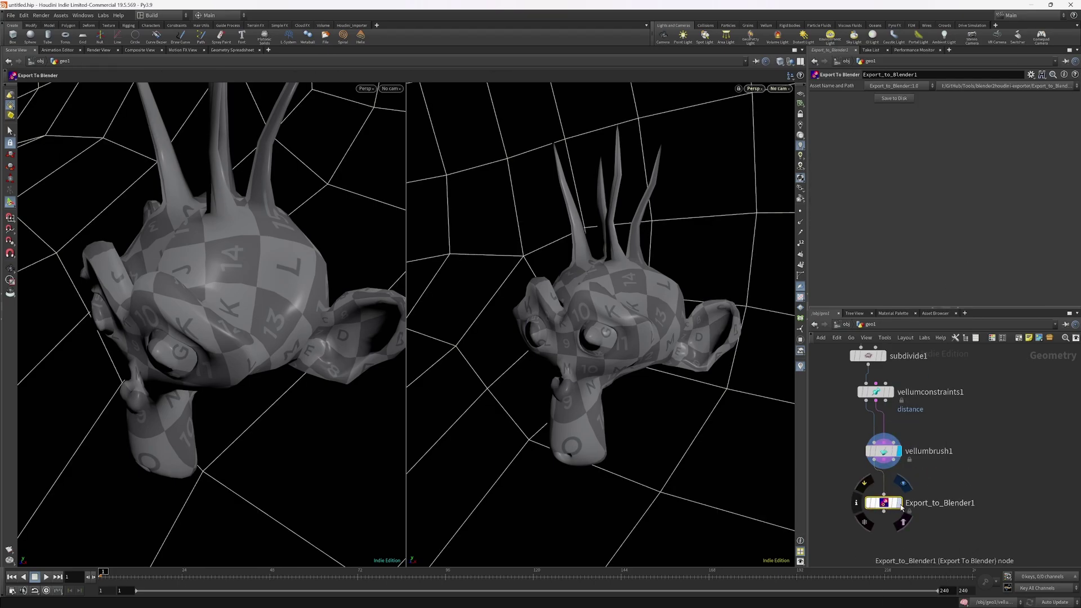
pyautogui.press('h')
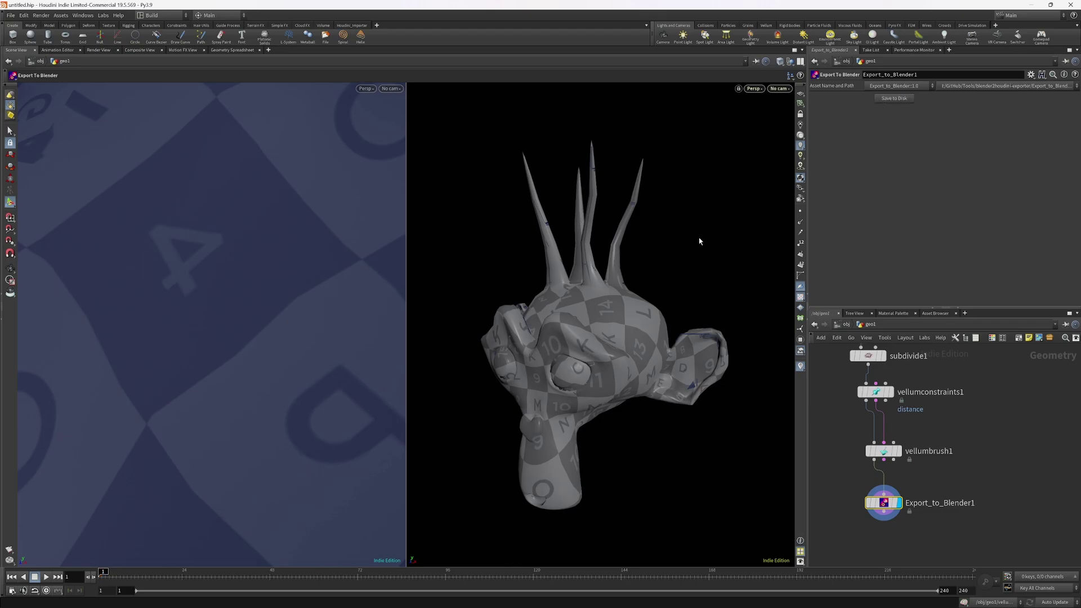
# Step: Reload the Houdini-sculpted spiky Suzanne FBX into Blender via the Houdini sidebar's Reload FBX
pyautogui.hotkey('alt', 'Tab')
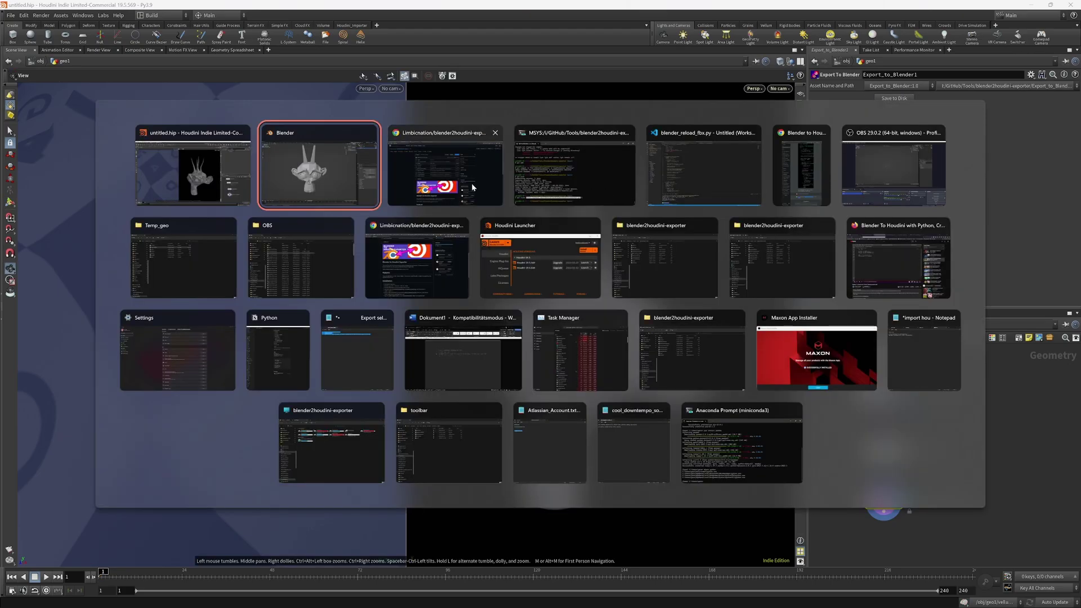
pyautogui.click(313, 169)
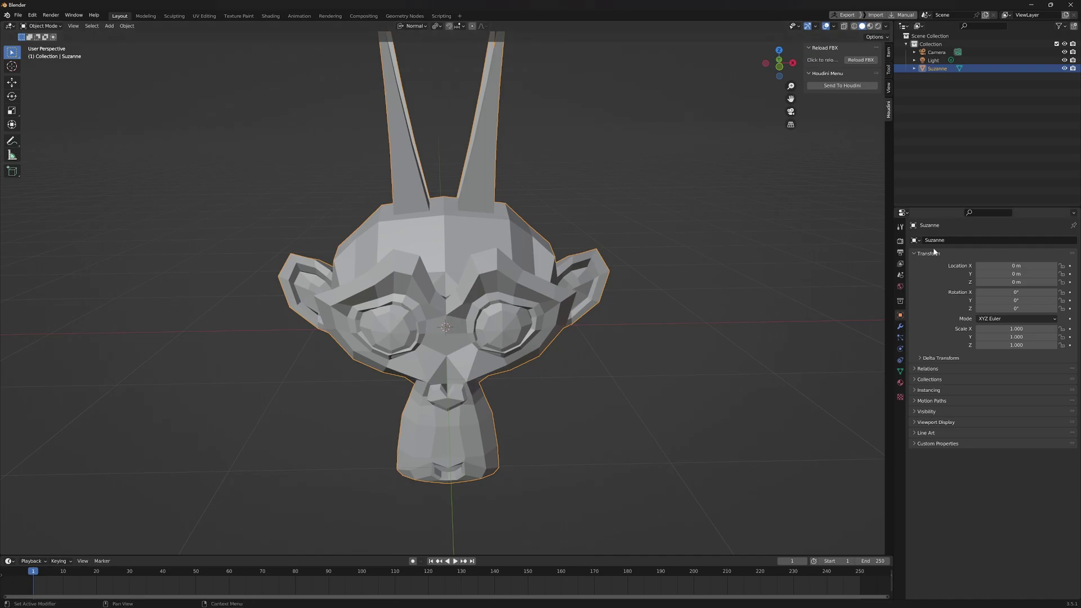
pyautogui.click(866, 62)
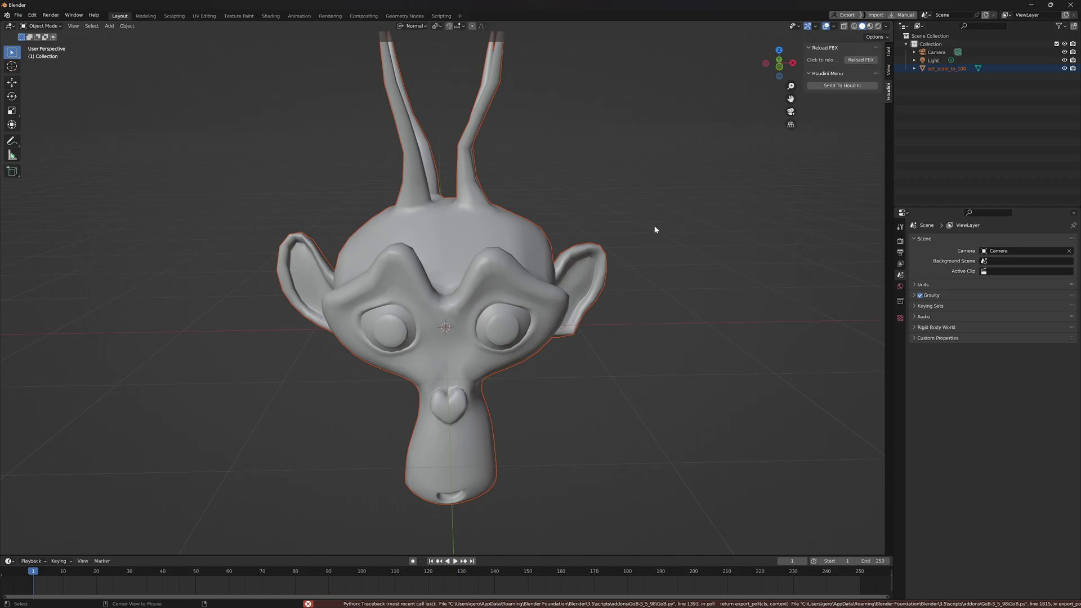
pyautogui.moveTo(653, 225)
pyautogui.mouseDown(button='middle')
pyautogui.moveTo(579, 232)
pyautogui.moveTo(670, 235)
pyautogui.moveTo(604, 225)
pyautogui.moveTo(613, 346)
pyautogui.moveTo(658, 278)
pyautogui.moveTo(648, 274)
pyautogui.moveTo(674, 267)
pyautogui.mouseUp(button='middle')
pyautogui.scroll(3, 605, 226)
pyautogui.scroll(-2, 603, 338)
pyautogui.scroll(2, 602, 338)
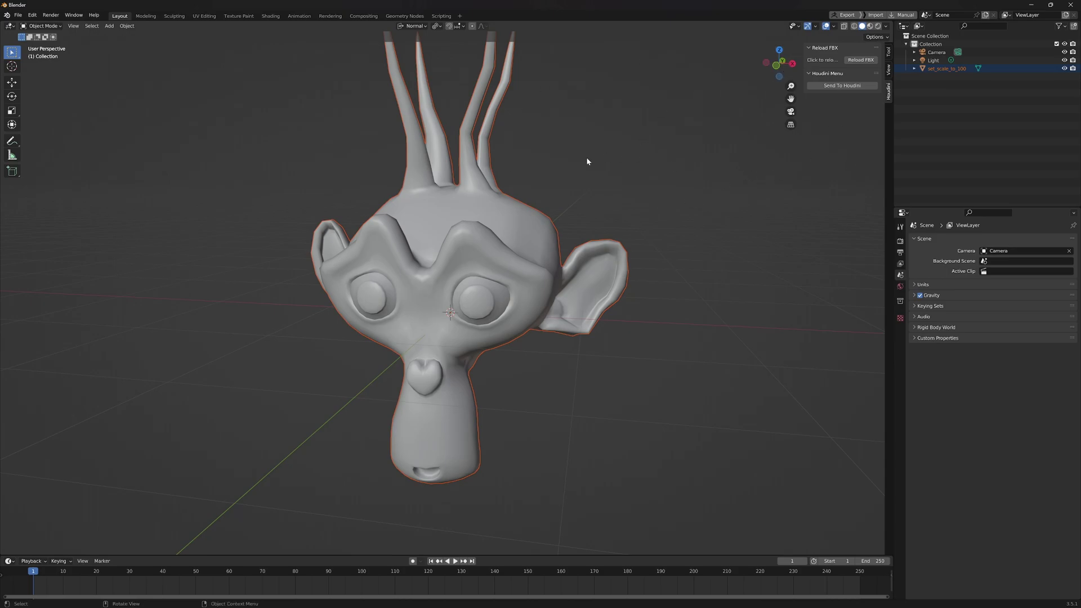
pyautogui.hotkey('alt', 'Tab')
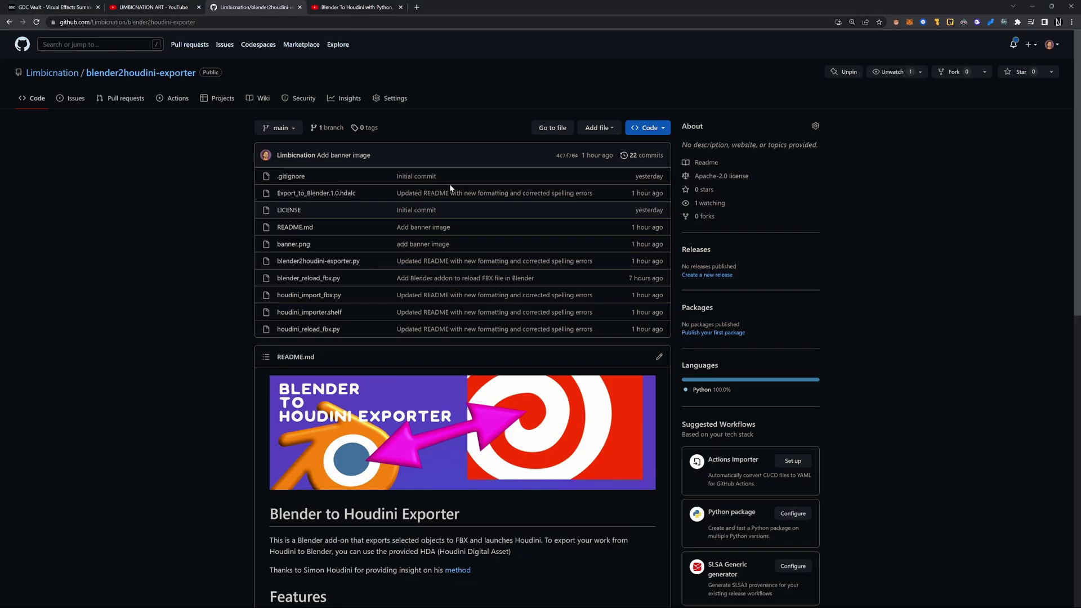
pyautogui.scroll(-3, 536, 200)
pyautogui.scroll(-2, 536, 203)
pyautogui.scroll(5, 536, 207)
pyautogui.scroll(-1, 550, 248)
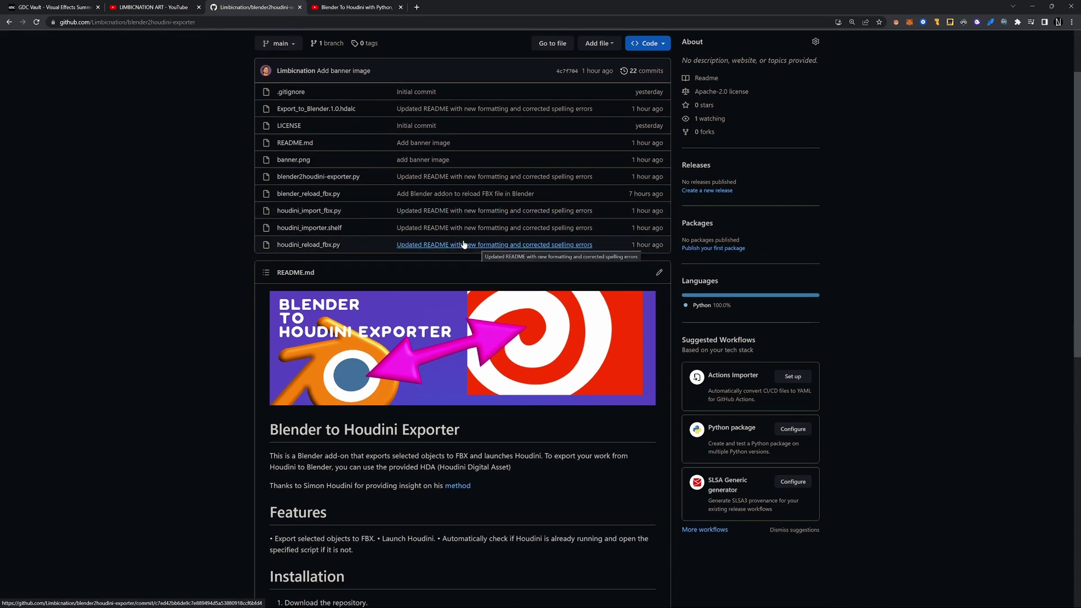
pyautogui.scroll(-1, 463, 244)
pyautogui.scroll(-2, 473, 241)
pyautogui.scroll(-2, 474, 240)
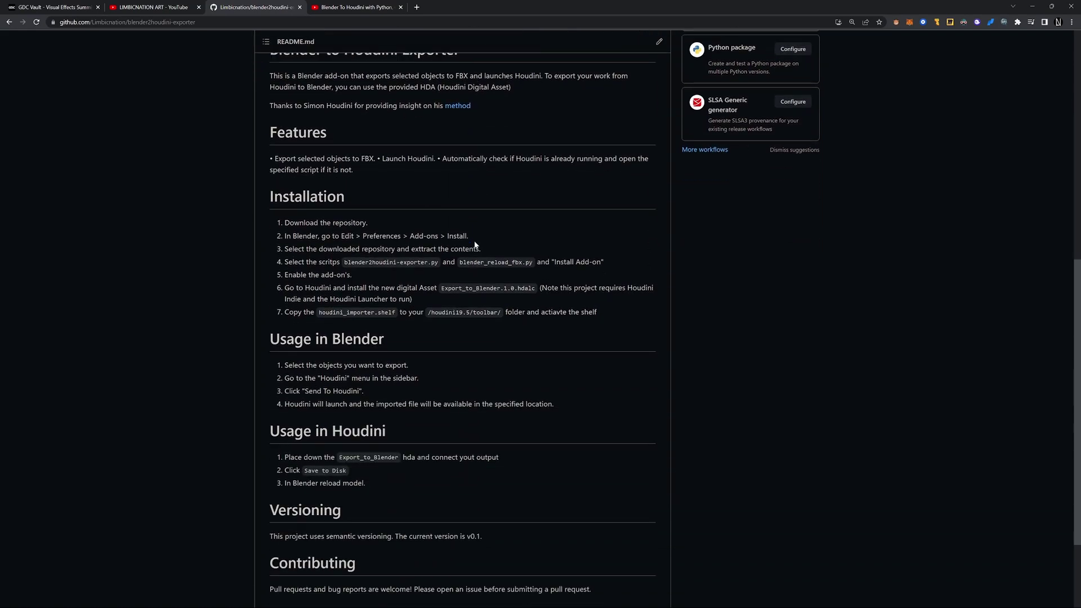
pyautogui.scroll(3, 475, 245)
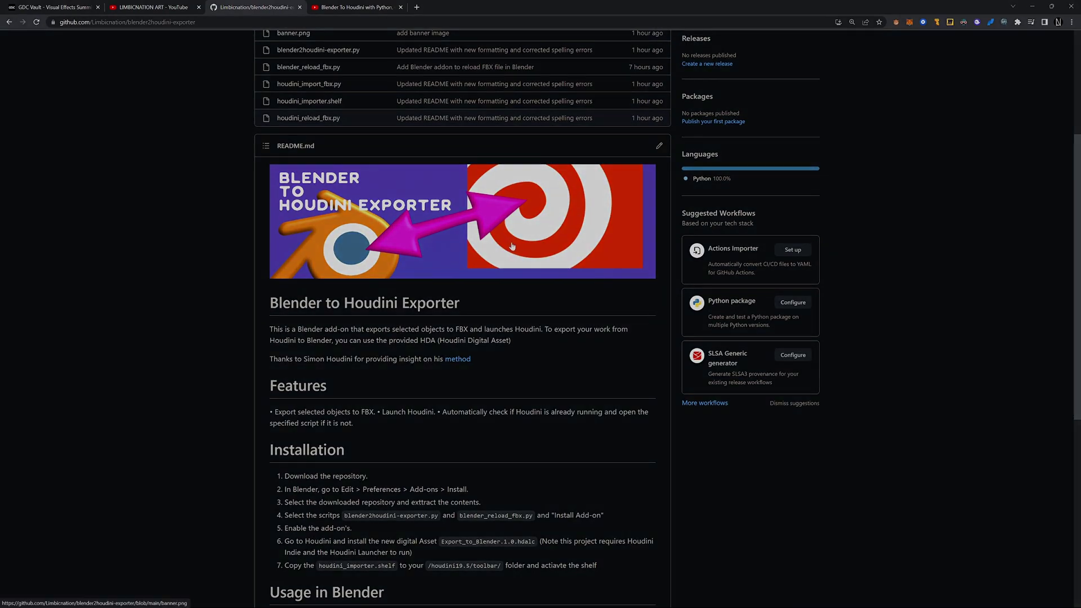